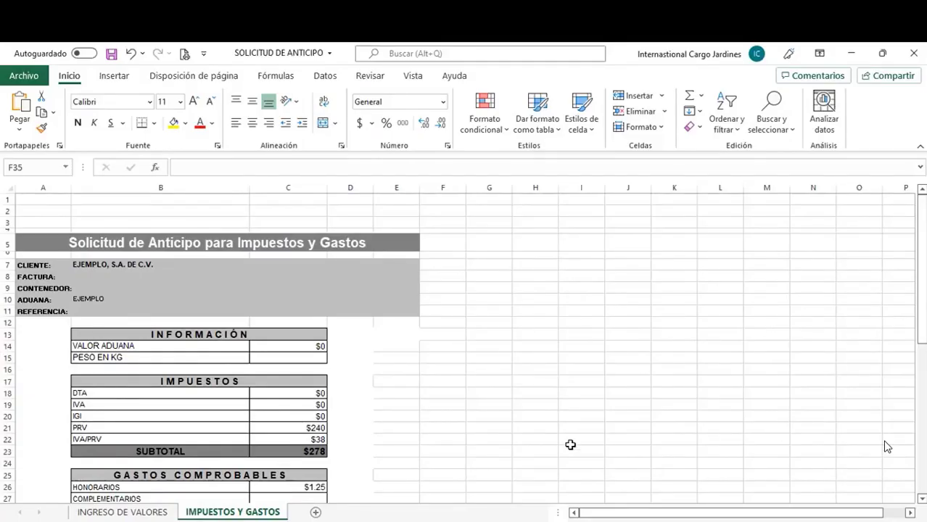
Step: Review the advance-request form by selecting title cell A5, then empty cell J15
{"action": "left_click", "coordinate": [254, 245]}
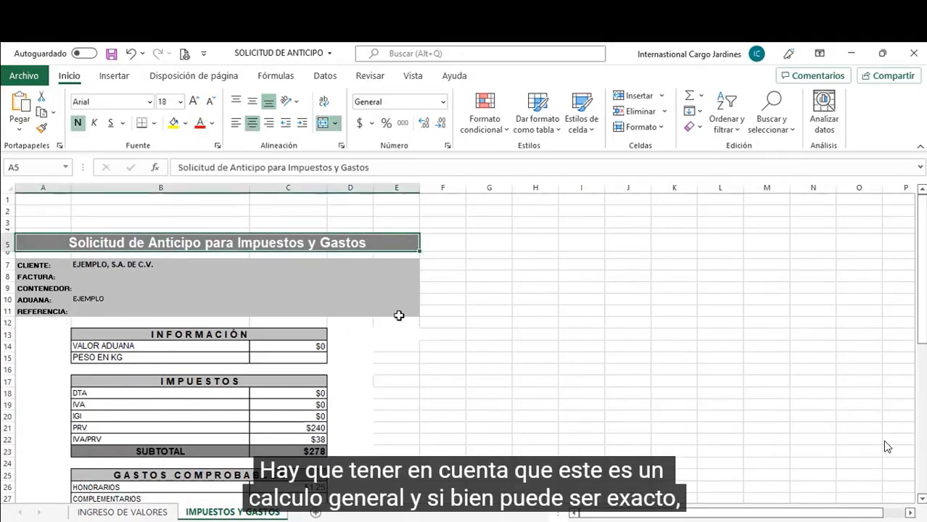
{"action": "left_click", "coordinate": [622, 356]}
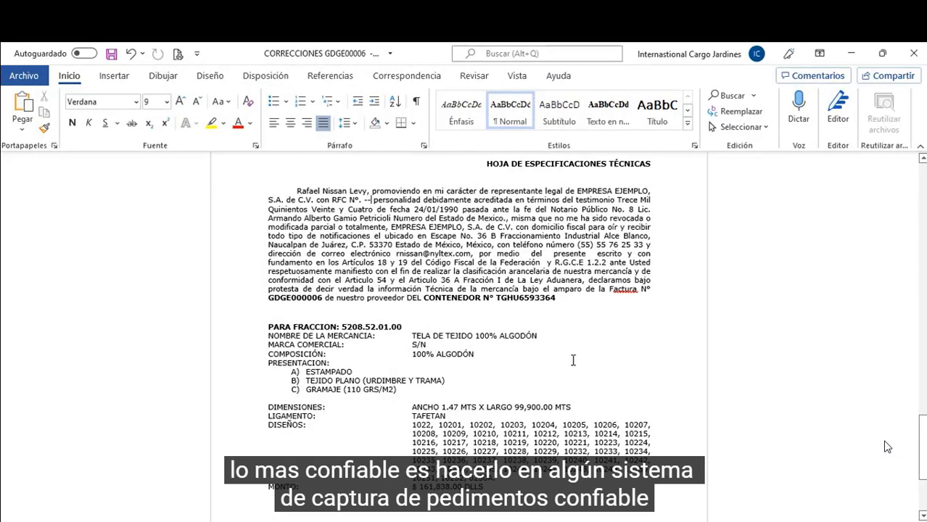
Step: Highlight the merchandise name TELA DE TEJIDO 100% ALGODÓN in yellow
{"action": "scroll", "coordinate": [574, 360], "scroll_direction": "down", "scroll_amount": 1}
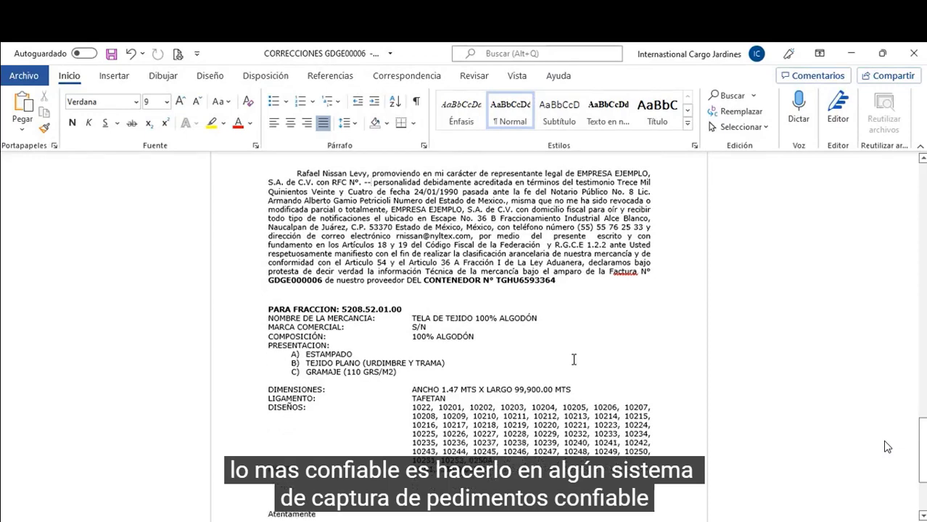
{"action": "scroll", "coordinate": [573, 360], "scroll_direction": "down", "scroll_amount": 1}
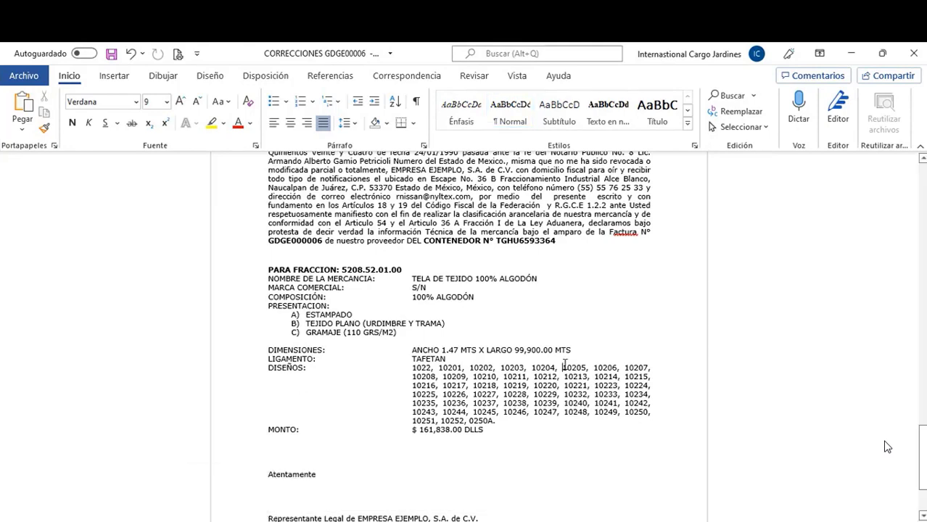
{"action": "scroll", "coordinate": [565, 362], "scroll_direction": "down", "scroll_amount": 2}
{"action": "scroll", "coordinate": [566, 362], "scroll_direction": "up", "scroll_amount": 1}
{"action": "scroll", "coordinate": [566, 365], "scroll_direction": "down", "scroll_amount": 1}
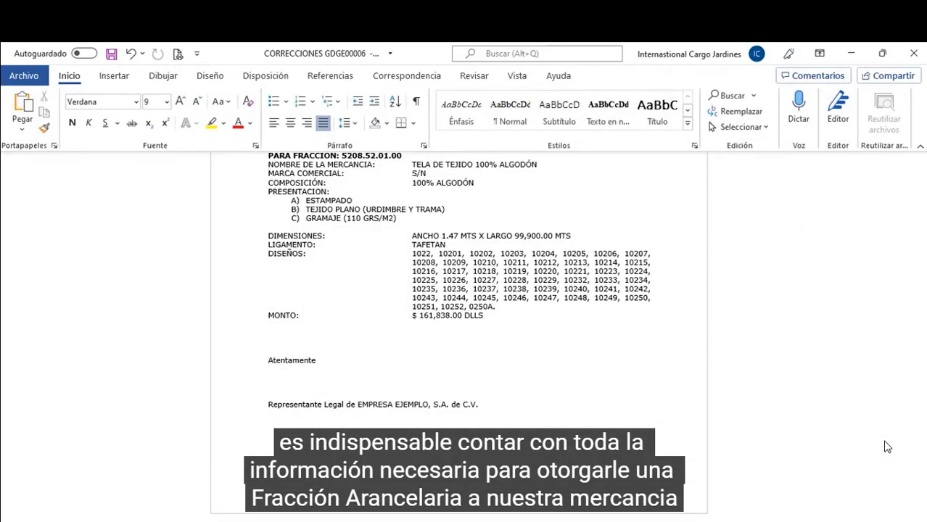
{"action": "scroll", "coordinate": [481, 401], "scroll_direction": "up", "scroll_amount": 4}
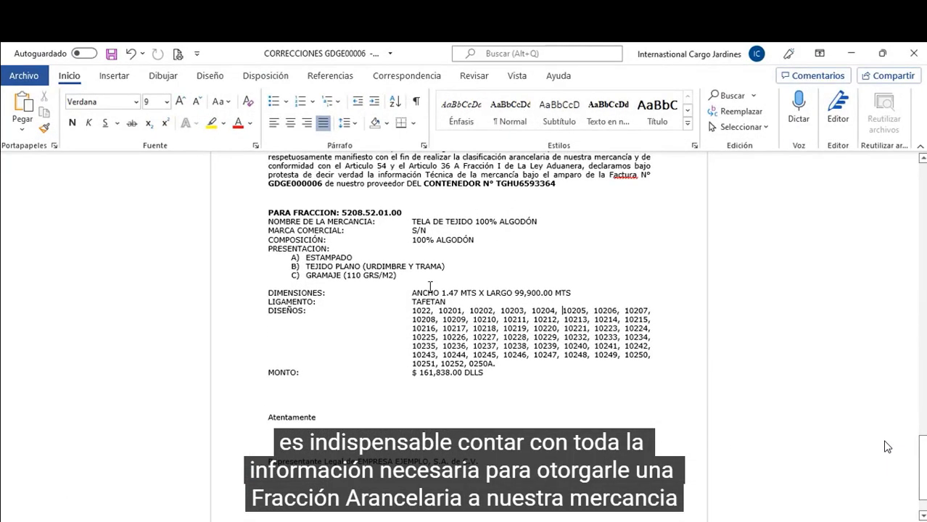
{"action": "scroll", "coordinate": [481, 401], "scroll_direction": "down", "scroll_amount": 3}
{"action": "scroll", "coordinate": [407, 177], "scroll_direction": "down", "scroll_amount": 3}
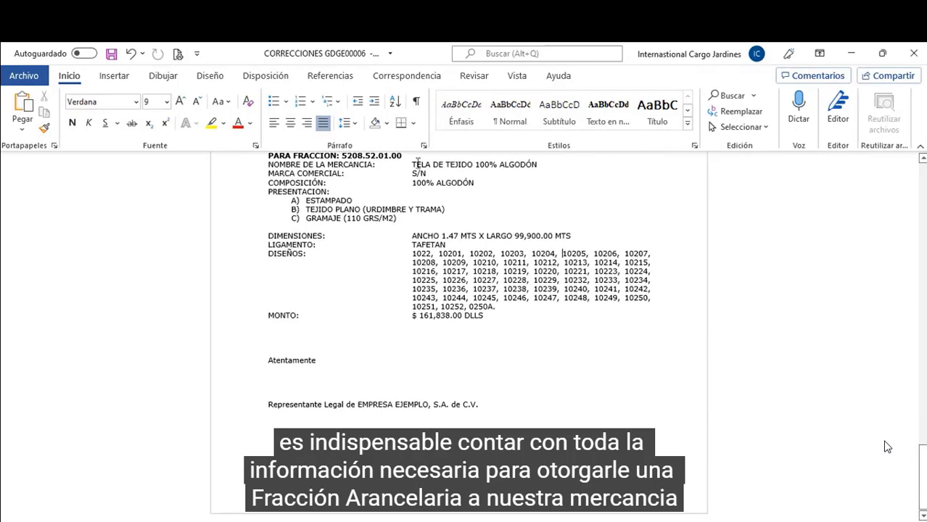
{"action": "mouse_move", "coordinate": [418, 165]}
{"action": "left_mouse_down"}
{"action": "mouse_move", "coordinate": [554, 156]}
{"action": "mouse_move", "coordinate": [555, 164]}
{"action": "left_mouse_up"}
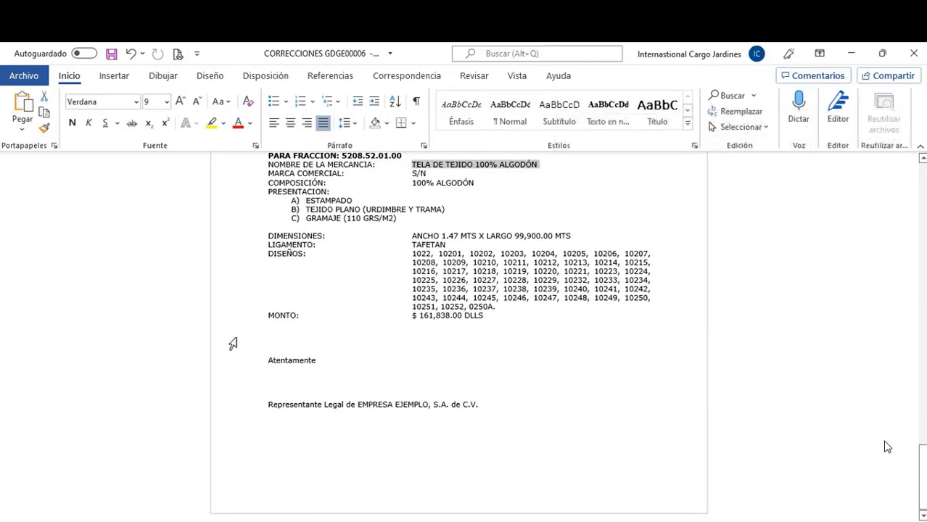
{"action": "left_click", "coordinate": [212, 122]}
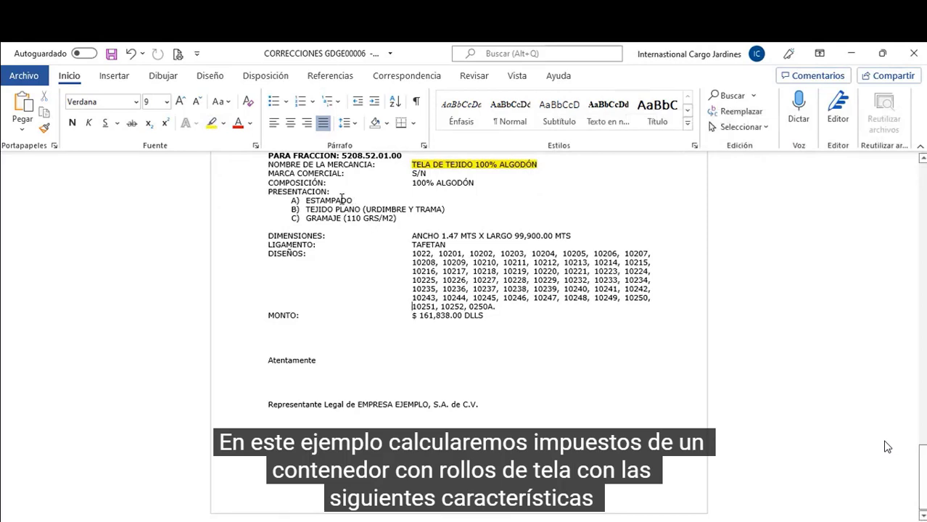
Step: Highlight the words ESTAMPADO and TAFETAN in yellow
{"action": "left_click_drag", "start_coordinate": [355, 201], "coordinate": [308, 200]}
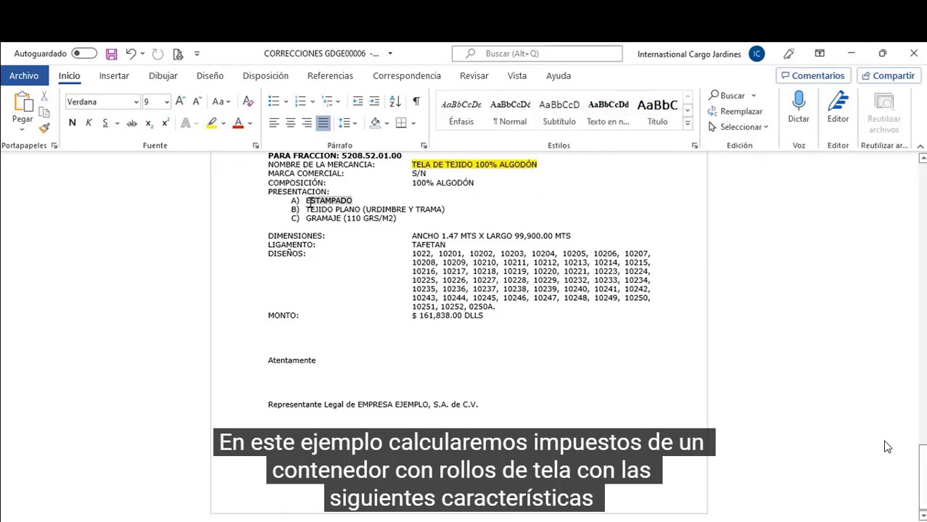
{"action": "left_click", "coordinate": [211, 123]}
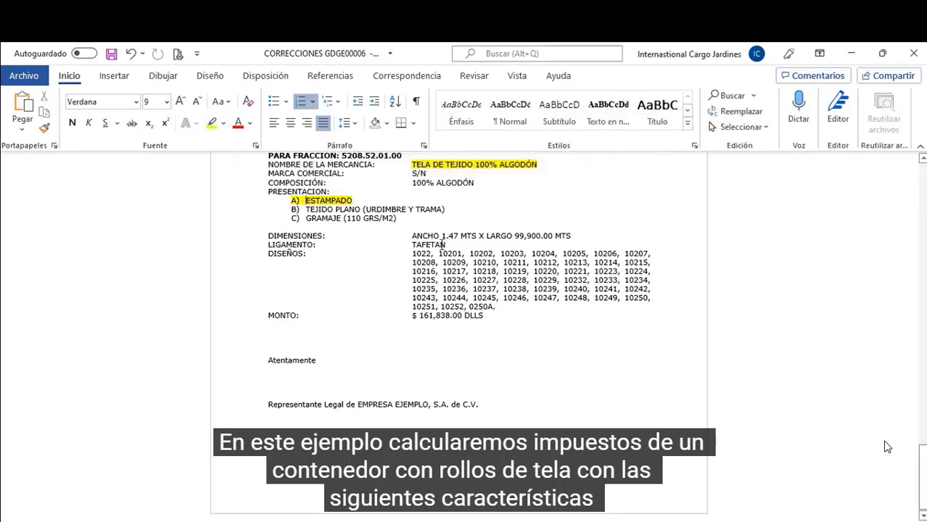
{"action": "left_click_drag", "start_coordinate": [445, 246], "coordinate": [412, 245]}
{"action": "left_click", "coordinate": [211, 125]}
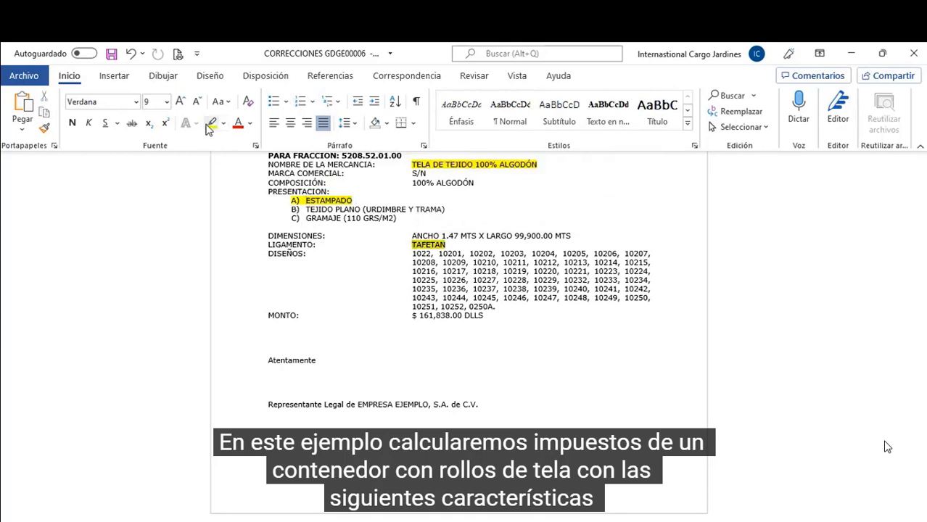
{"action": "key", "text": "Left"}
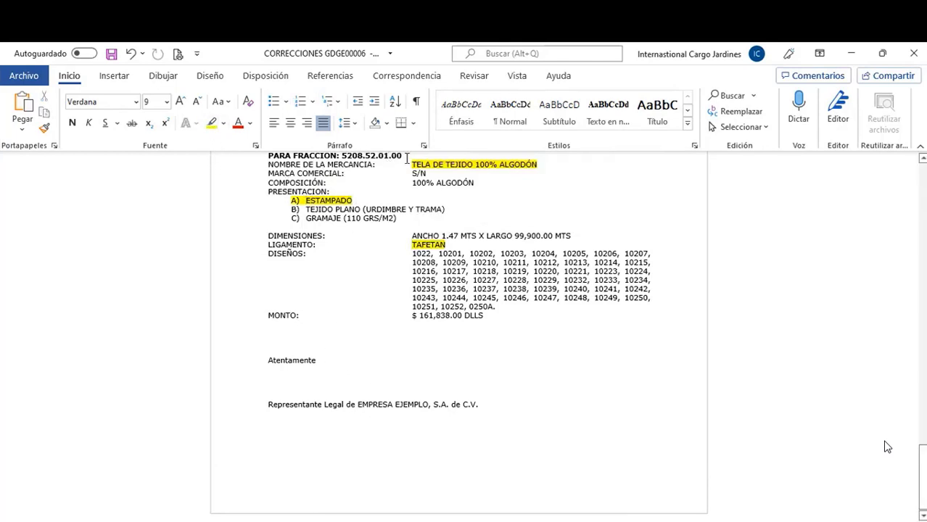
Step: Highlight the tariff number 5208.52.01.00 in yellow
{"action": "mouse_move", "coordinate": [405, 158]}
{"action": "left_mouse_down"}
{"action": "mouse_move", "coordinate": [352, 151]}
{"action": "mouse_move", "coordinate": [342, 217]}
{"action": "left_mouse_up"}
{"action": "scroll", "coordinate": [363, 250], "scroll_direction": "down", "scroll_amount": 2}
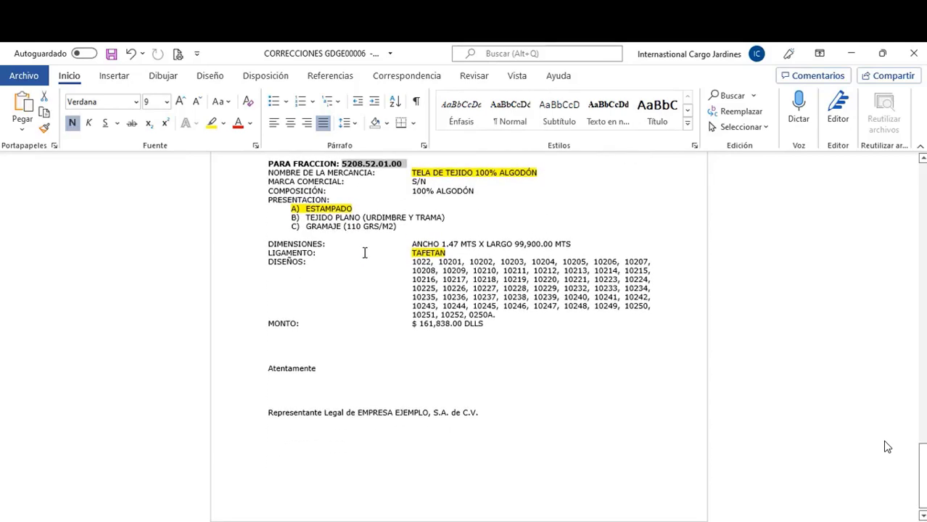
{"action": "left_click", "coordinate": [373, 175]}
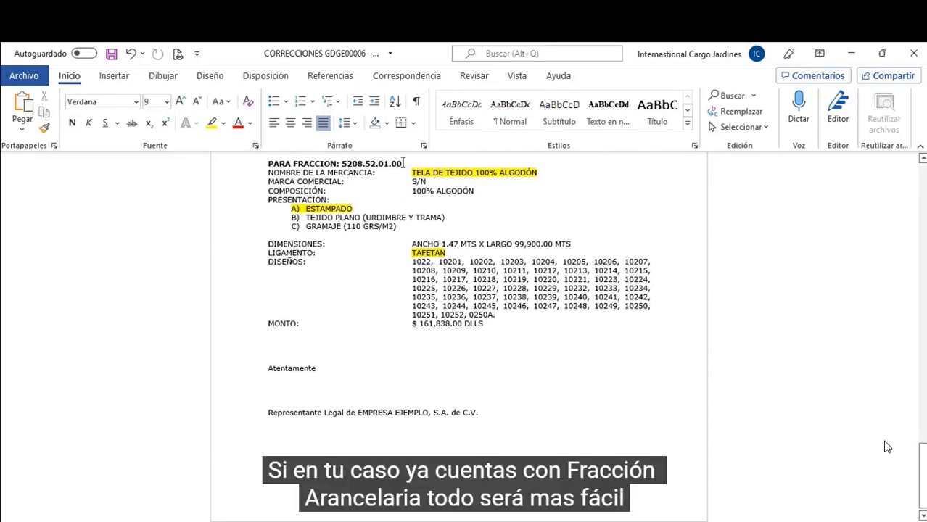
{"action": "left_click_drag", "start_coordinate": [405, 163], "coordinate": [342, 164]}
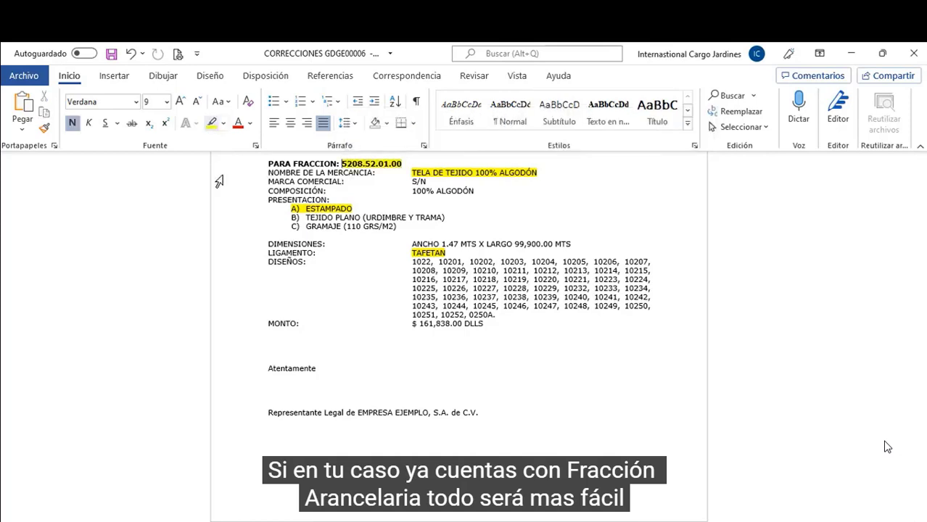
{"action": "left_click", "coordinate": [400, 297]}
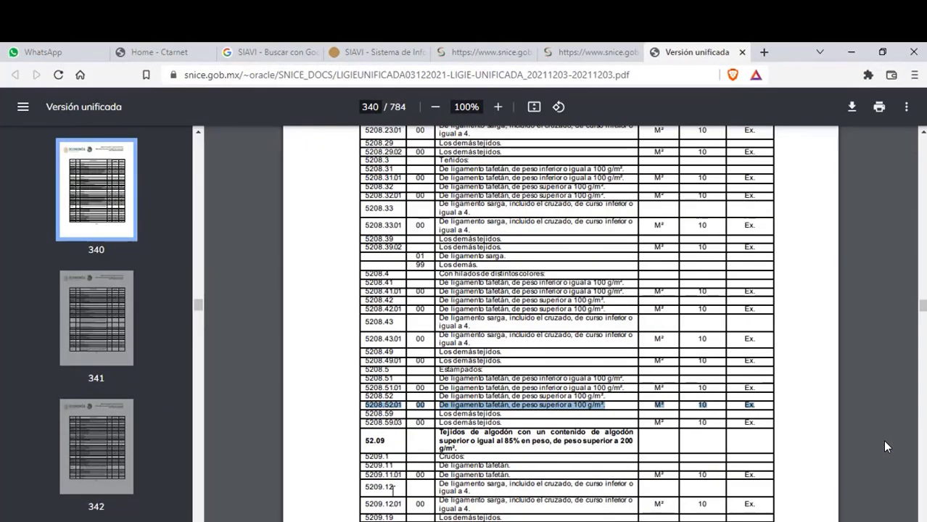
{"action": "left_click", "coordinate": [374, 61]}
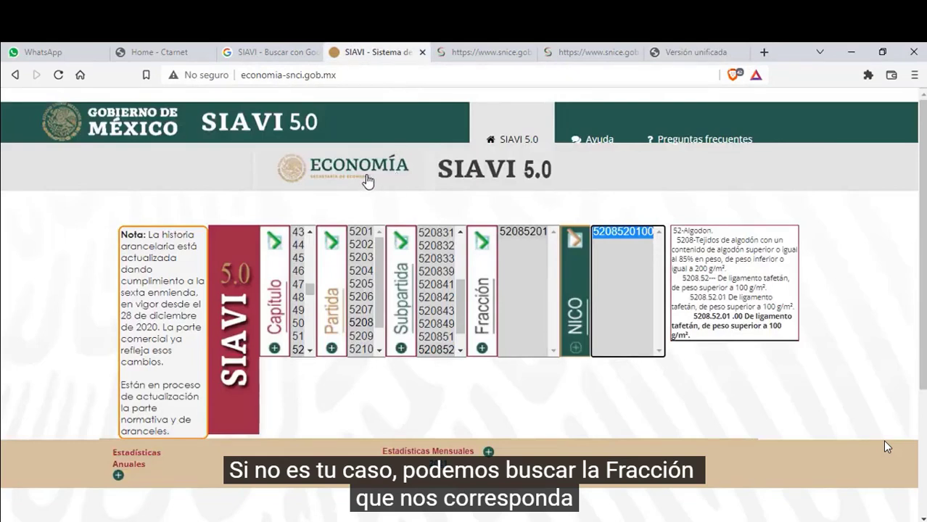
{"action": "left_click", "coordinate": [263, 312]}
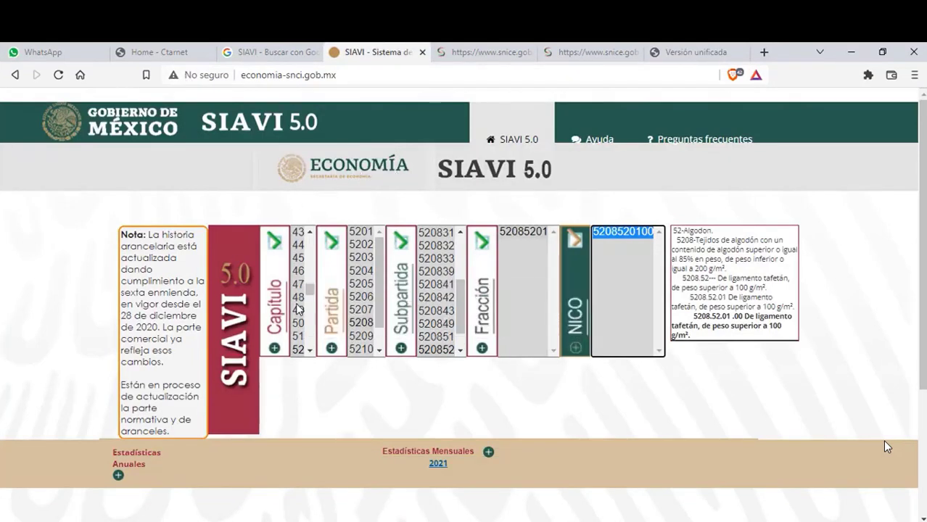
{"action": "scroll", "coordinate": [299, 309], "scroll_direction": "down", "scroll_amount": 1}
{"action": "left_click", "coordinate": [302, 286]}
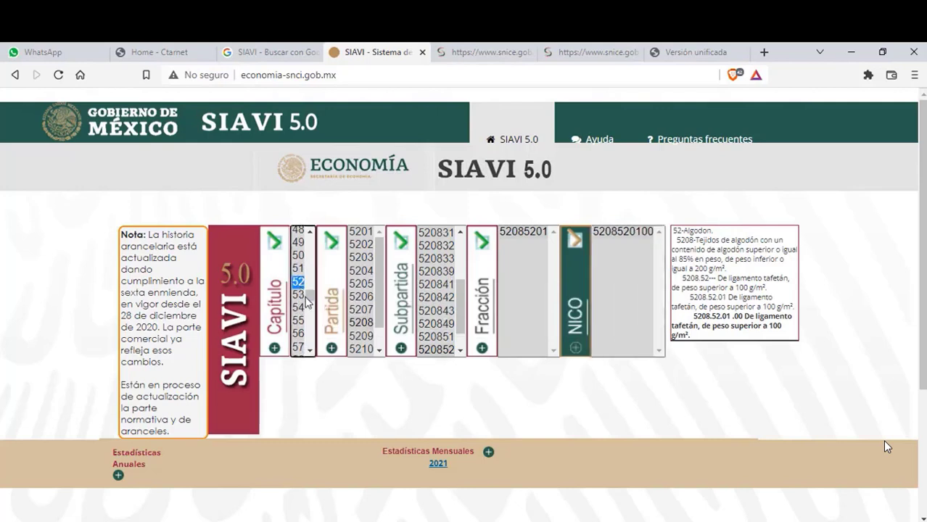
{"action": "left_click", "coordinate": [360, 324]}
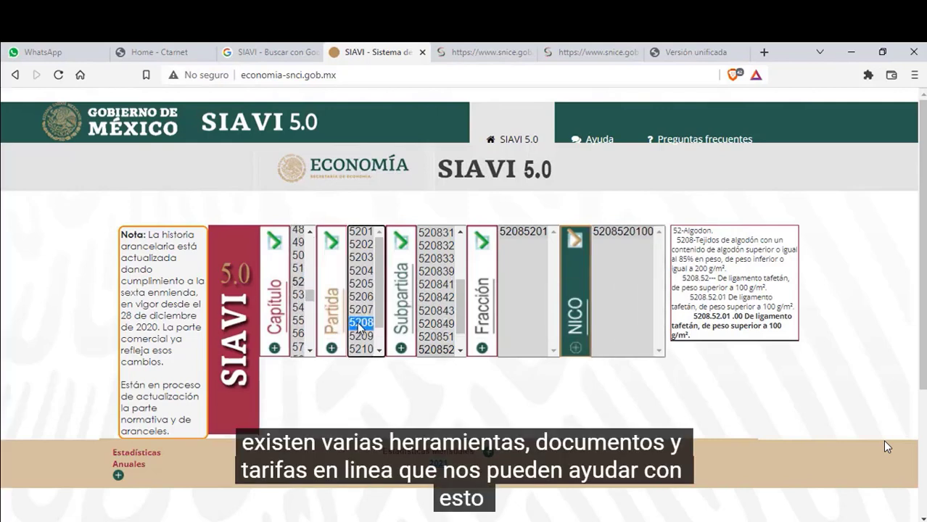
{"action": "left_click", "coordinate": [437, 350]}
{"action": "left_click", "coordinate": [540, 232]}
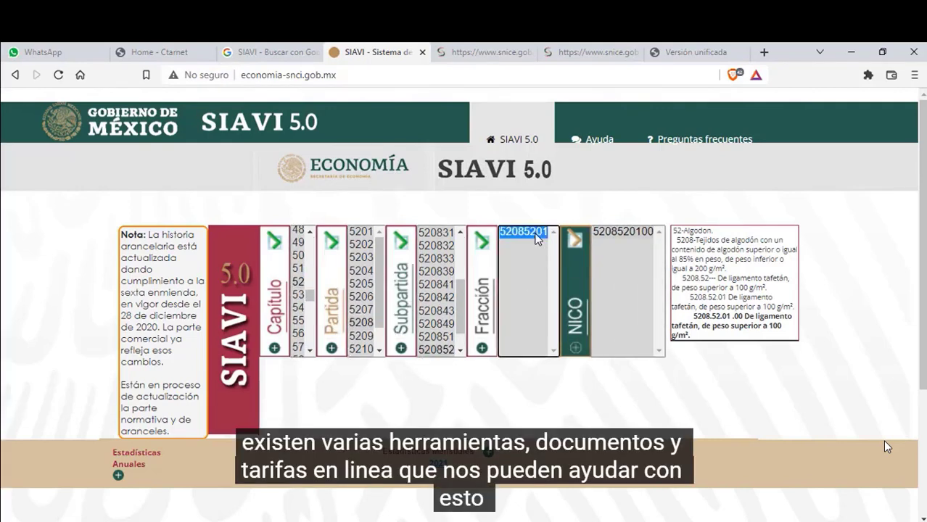
{"action": "left_click", "coordinate": [617, 233]}
{"action": "mouse_move", "coordinate": [698, 240]}
{"action": "left_mouse_down"}
{"action": "mouse_move", "coordinate": [759, 240]}
{"action": "mouse_move", "coordinate": [724, 260]}
{"action": "mouse_move", "coordinate": [671, 259]}
{"action": "left_mouse_up"}
{"action": "left_click", "coordinate": [721, 254]}
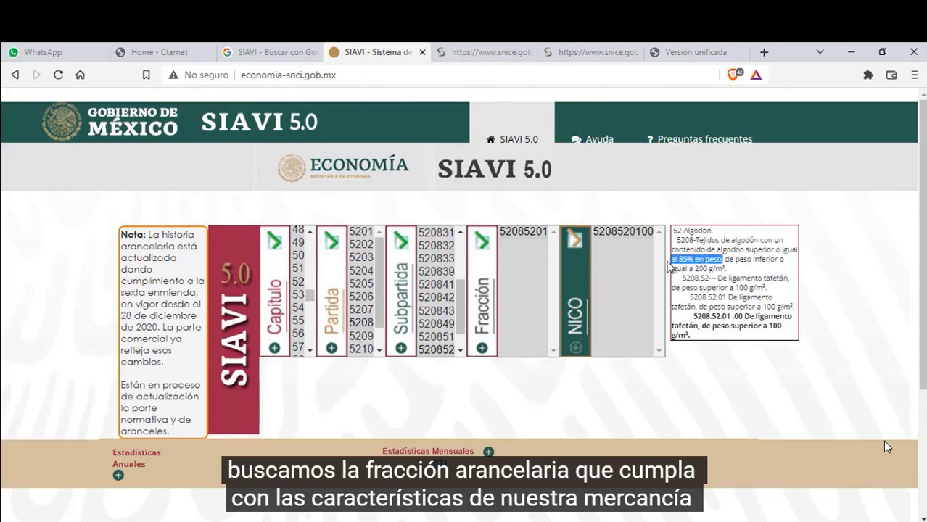
Step: Compare the letter's product name and TAFETAN against SIAVI's tafetán and weight-threshold wording
{"action": "key", "text": "alt+Tab"}
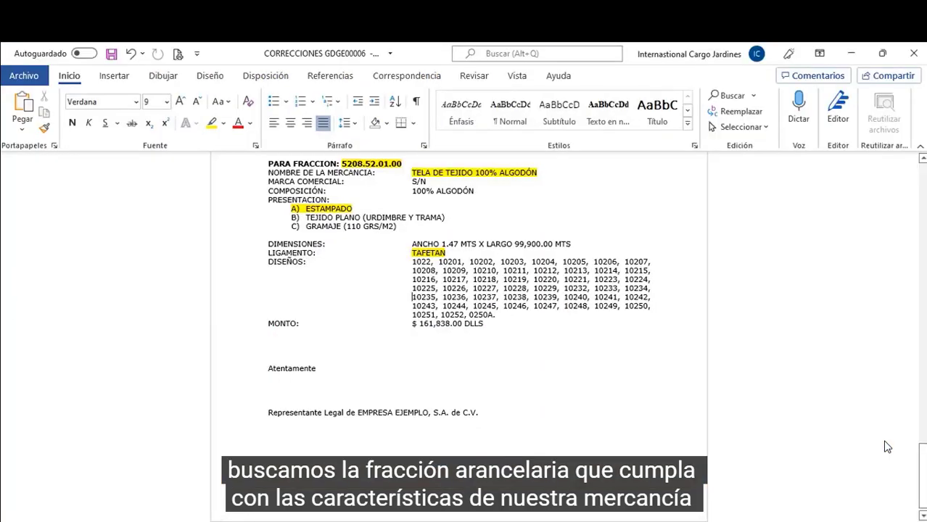
{"action": "triple_click", "coordinate": [480, 178]}
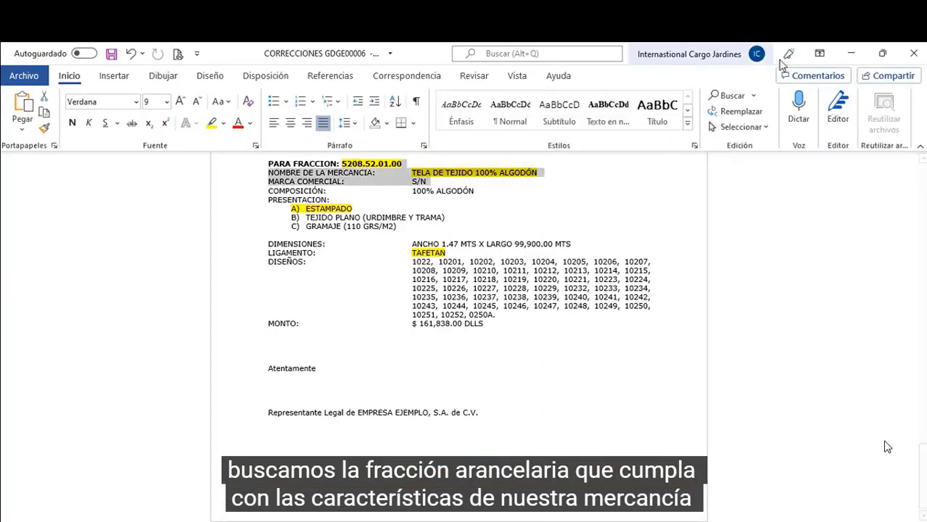
{"action": "left_click", "coordinate": [853, 57]}
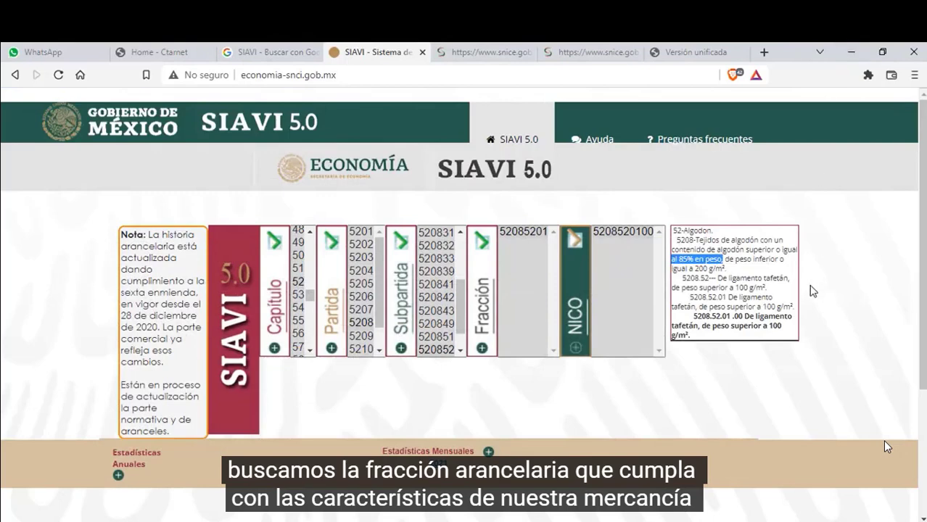
{"action": "left_click_drag", "start_coordinate": [789, 278], "coordinate": [758, 277]}
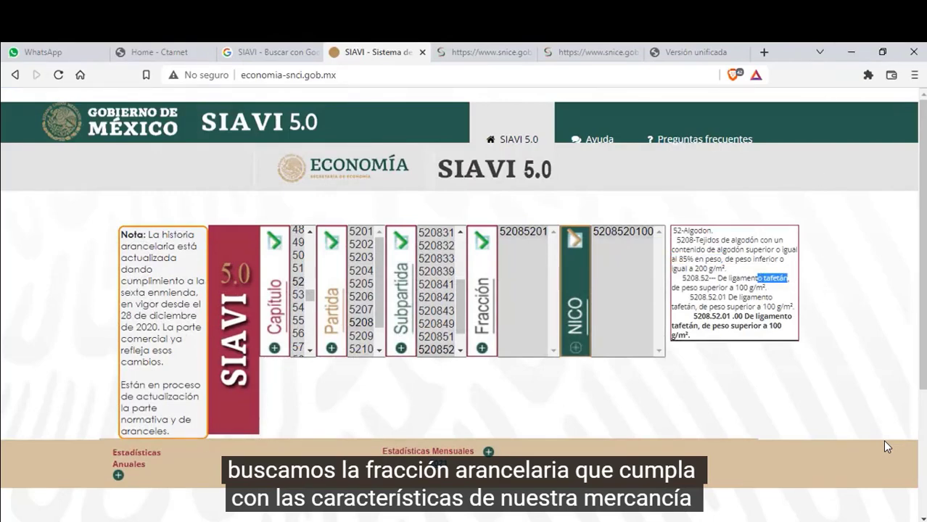
{"action": "key", "text": "alt+Tab"}
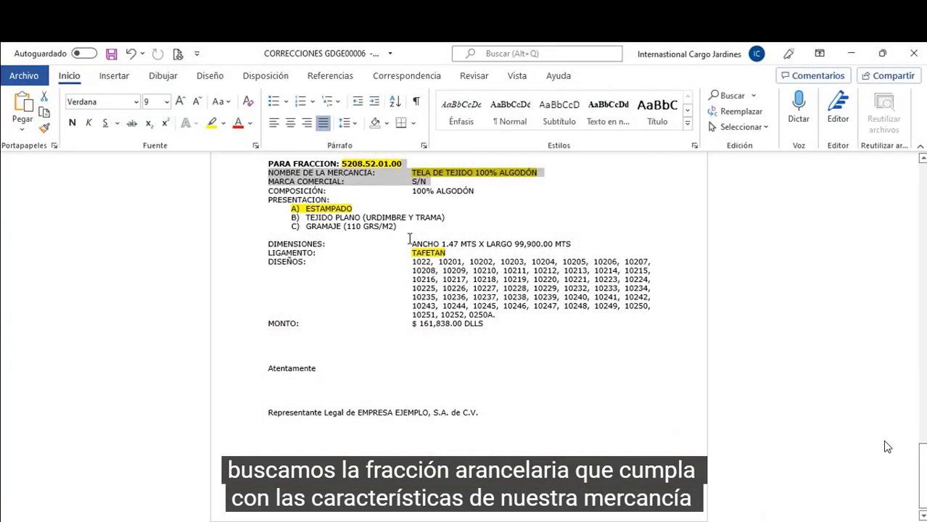
{"action": "left_click_drag", "start_coordinate": [412, 253], "coordinate": [445, 252]}
{"action": "left_click", "coordinate": [853, 53]}
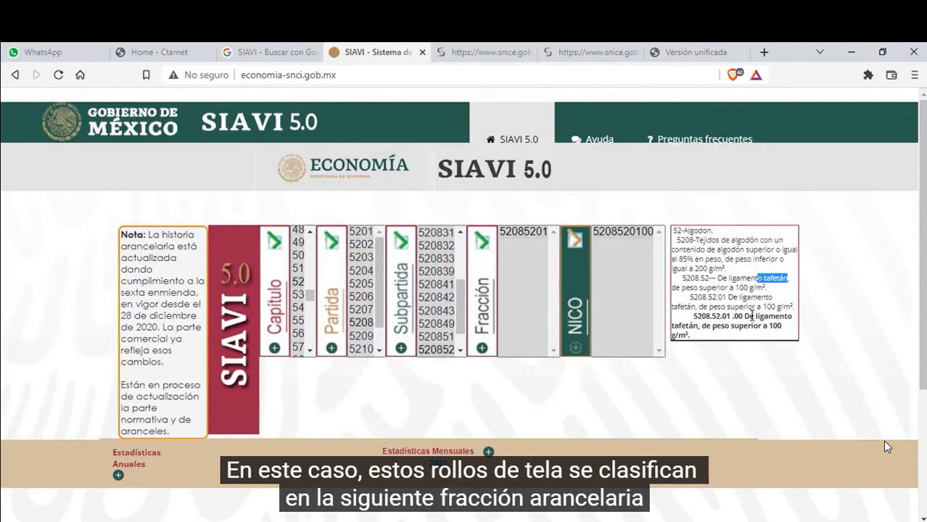
{"action": "left_click_drag", "start_coordinate": [757, 306], "coordinate": [776, 306]}
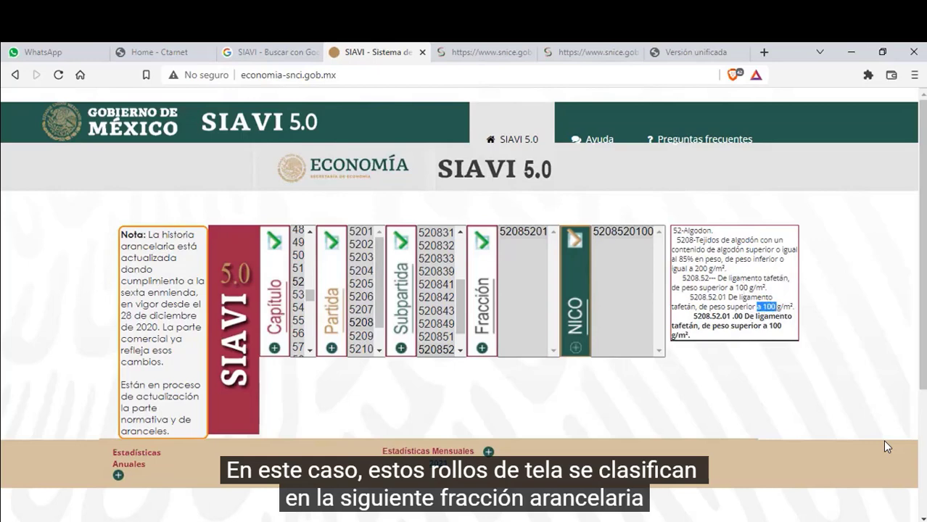
Step: Highlight the 110 GRS/M2 weight in yellow in the Word letter
{"action": "key", "text": "alt+Tab"}
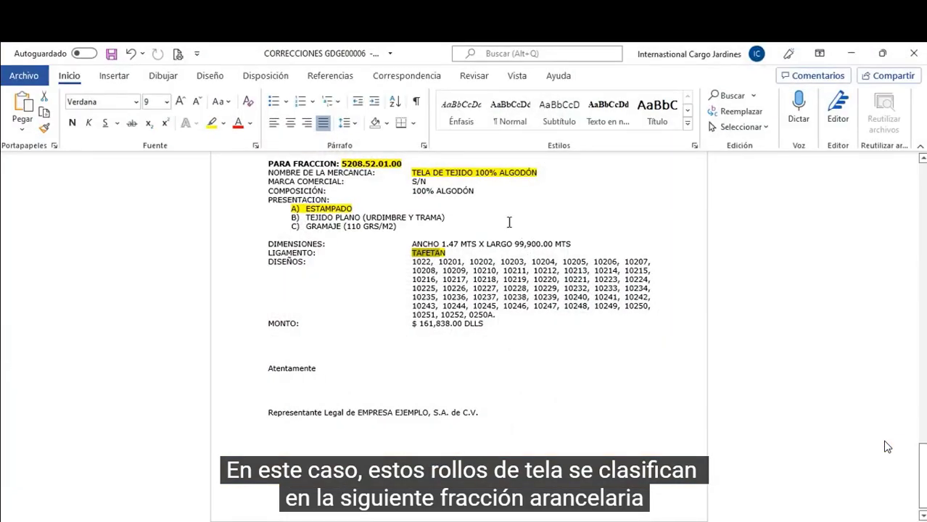
{"action": "left_click_drag", "start_coordinate": [396, 227], "coordinate": [346, 227]}
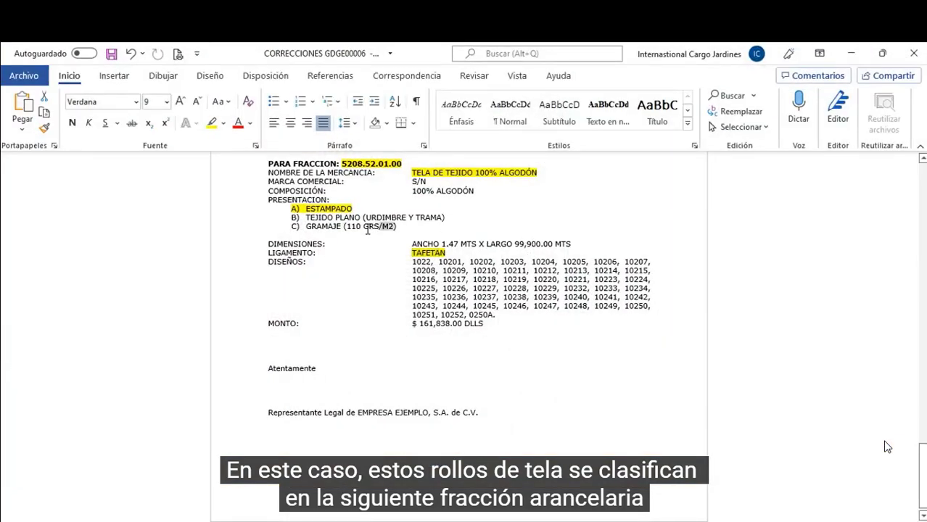
{"action": "left_click", "coordinate": [211, 123]}
{"action": "left_click", "coordinate": [851, 53]}
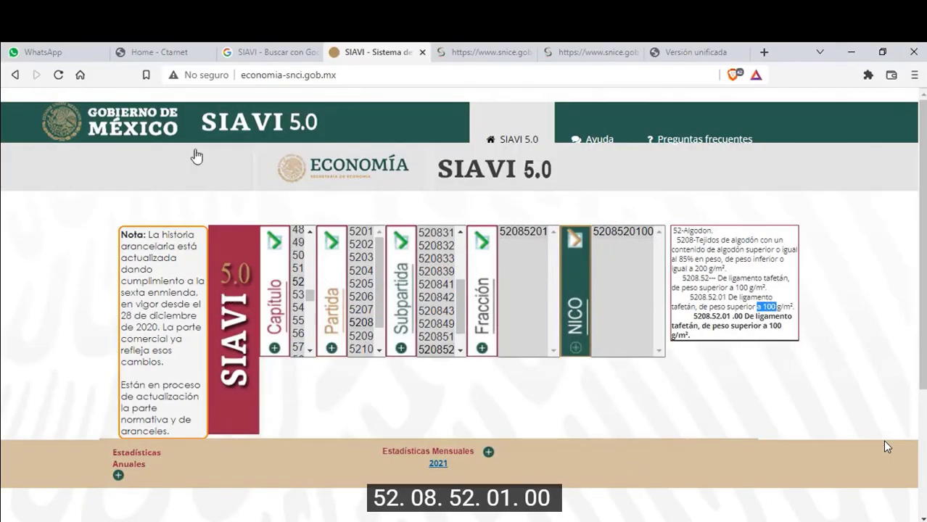
Step: In CASA Online's TIGIE 2020 tree, expand chapter 52 and heading 5208
{"action": "left_click", "coordinate": [182, 52]}
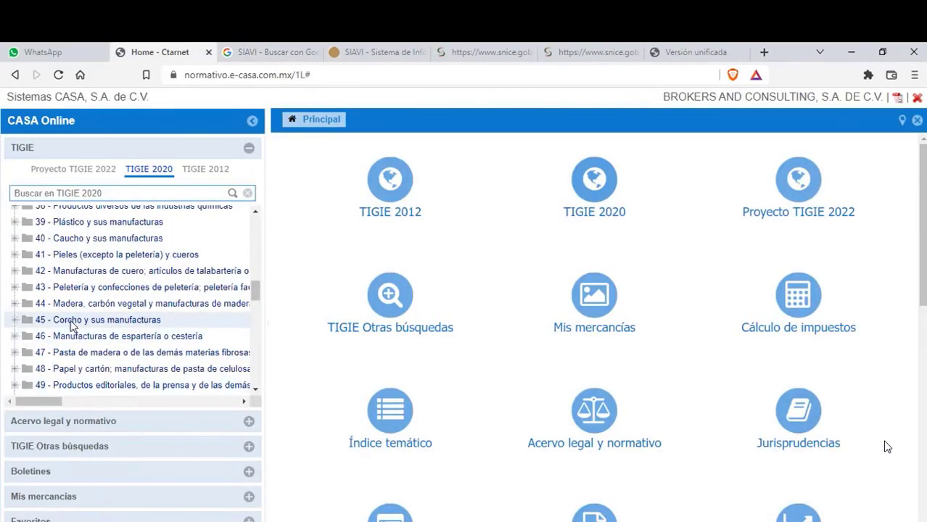
{"action": "scroll", "coordinate": [51, 367], "scroll_direction": "down", "scroll_amount": 2}
{"action": "left_click", "coordinate": [15, 367]}
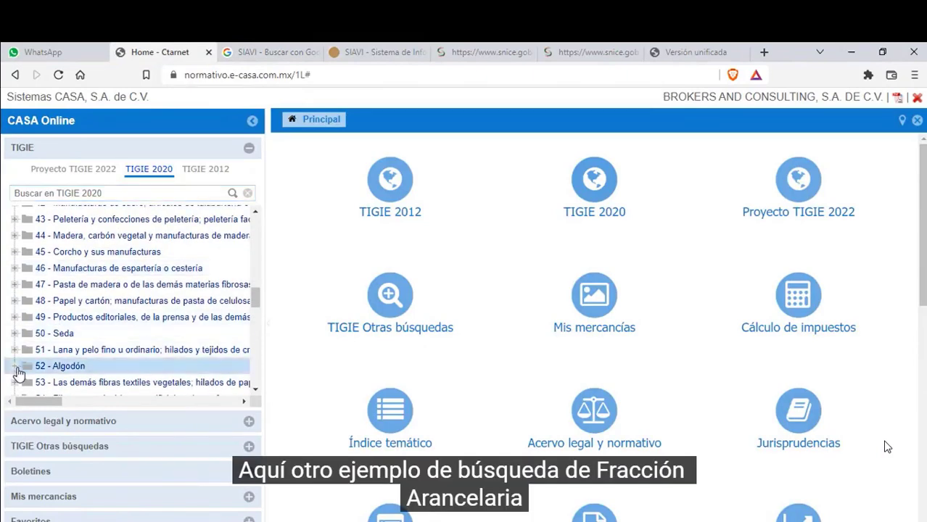
{"action": "scroll", "coordinate": [18, 373], "scroll_direction": "down", "scroll_amount": 1}
{"action": "scroll", "coordinate": [18, 373], "scroll_direction": "down", "scroll_amount": 1}
{"action": "scroll", "coordinate": [20, 373], "scroll_direction": "down", "scroll_amount": 1}
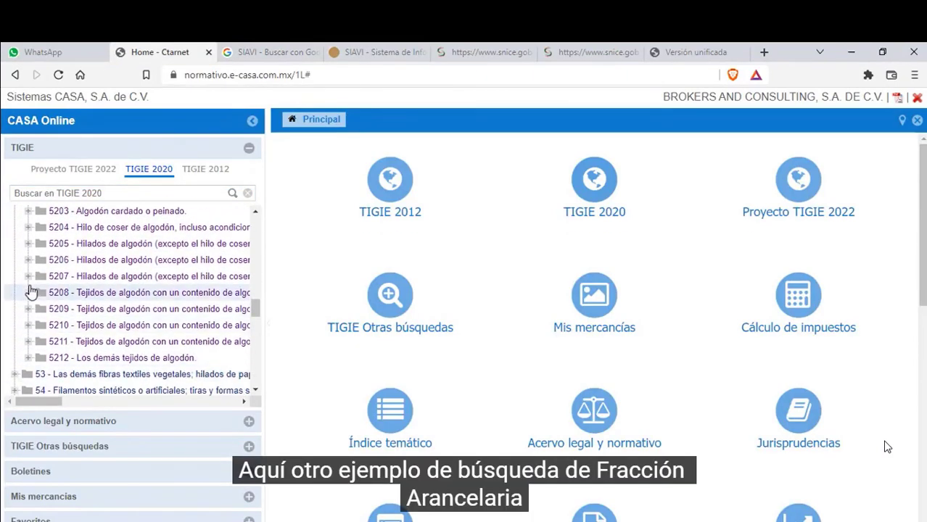
{"action": "left_click", "coordinate": [28, 292]}
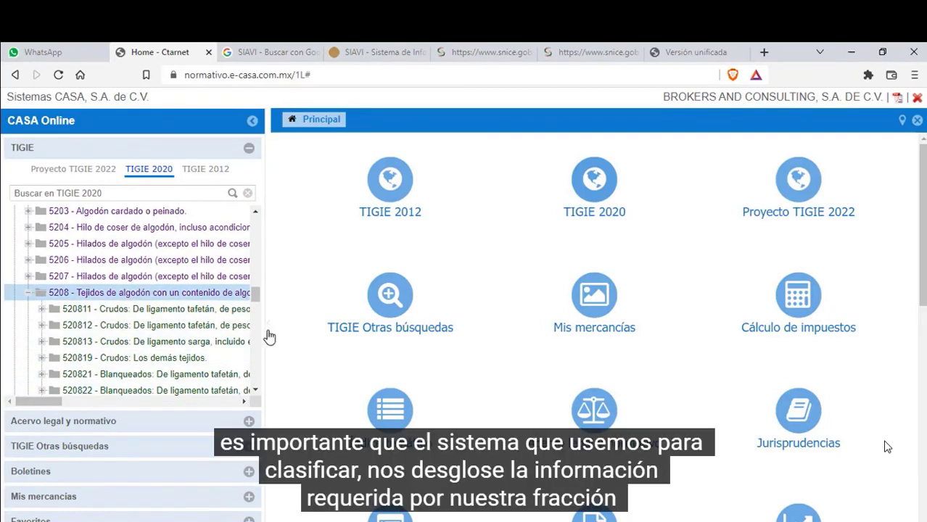
{"action": "left_click_drag", "start_coordinate": [264, 334], "coordinate": [332, 343]}
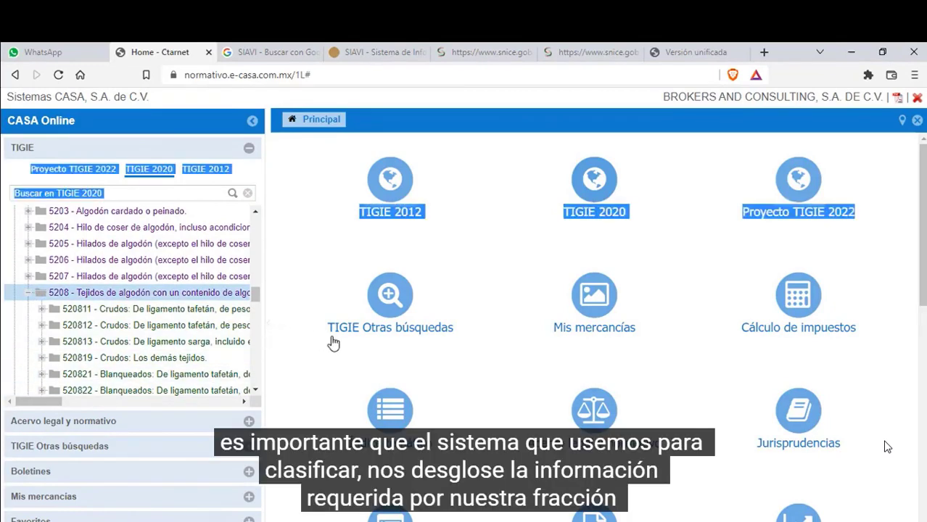
{"action": "left_click", "coordinate": [298, 305]}
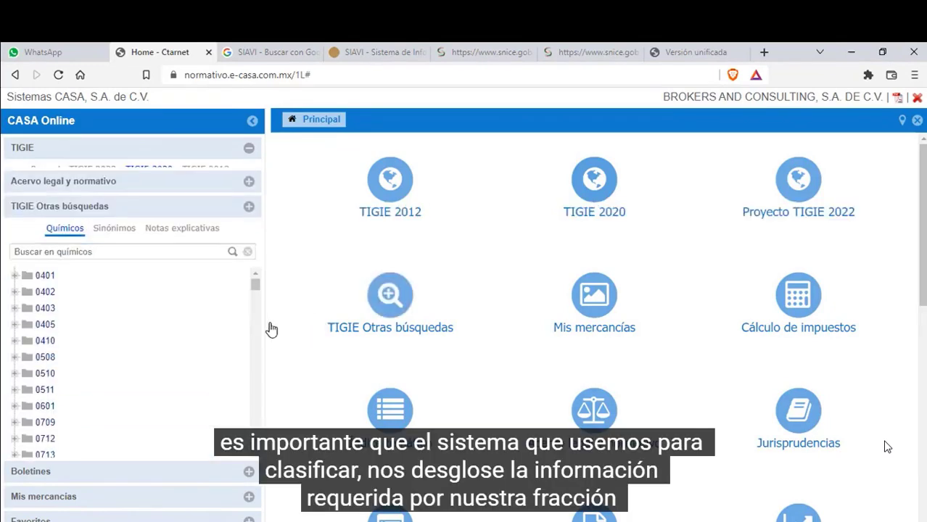
{"action": "left_click", "coordinate": [29, 148]}
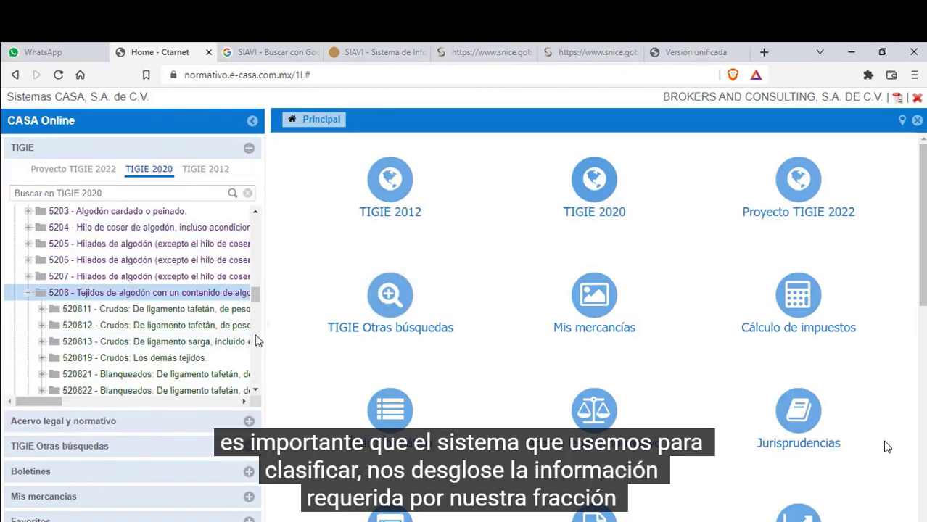
{"action": "scroll", "coordinate": [258, 338], "scroll_direction": "down", "scroll_amount": 5}
{"action": "scroll", "coordinate": [113, 319], "scroll_direction": "up", "scroll_amount": 4}
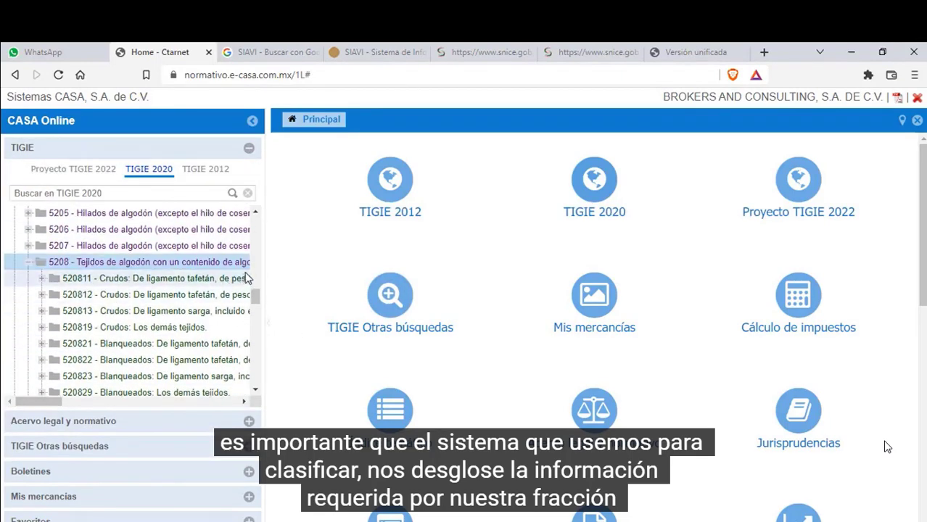
Step: Expand subheading 520852 and open fraction 52085201's details and its 2012 version
{"action": "left_click_drag", "start_coordinate": [268, 269], "coordinate": [427, 270]}
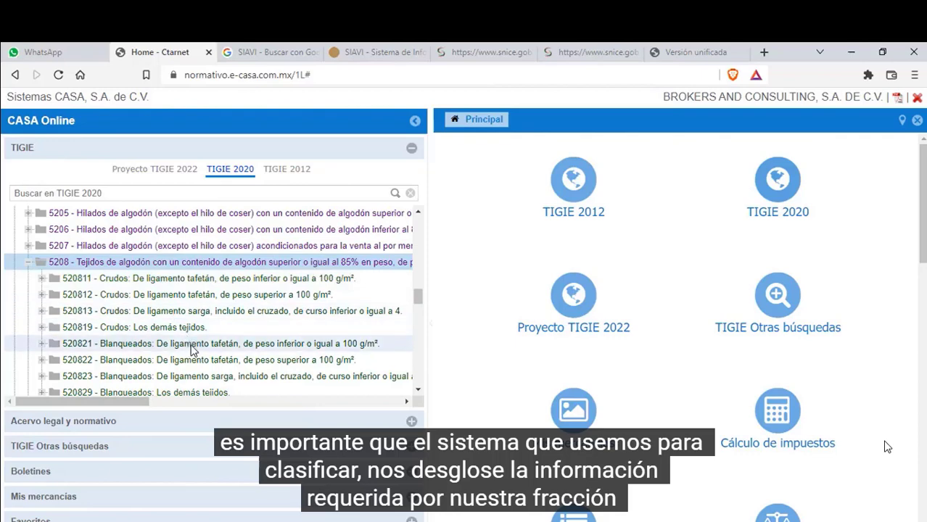
{"action": "scroll", "coordinate": [193, 351], "scroll_direction": "down", "scroll_amount": 3}
{"action": "scroll", "coordinate": [193, 351], "scroll_direction": "down", "scroll_amount": 3}
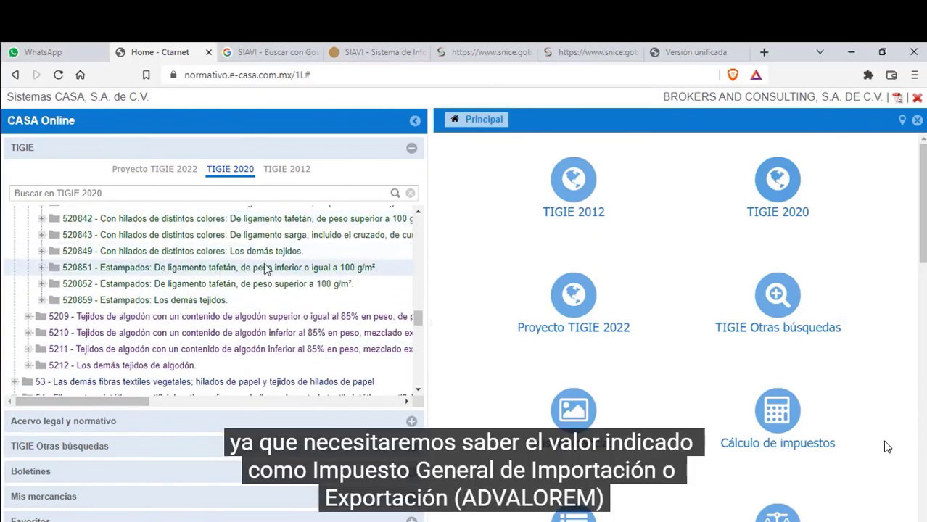
{"action": "left_click", "coordinate": [268, 287]}
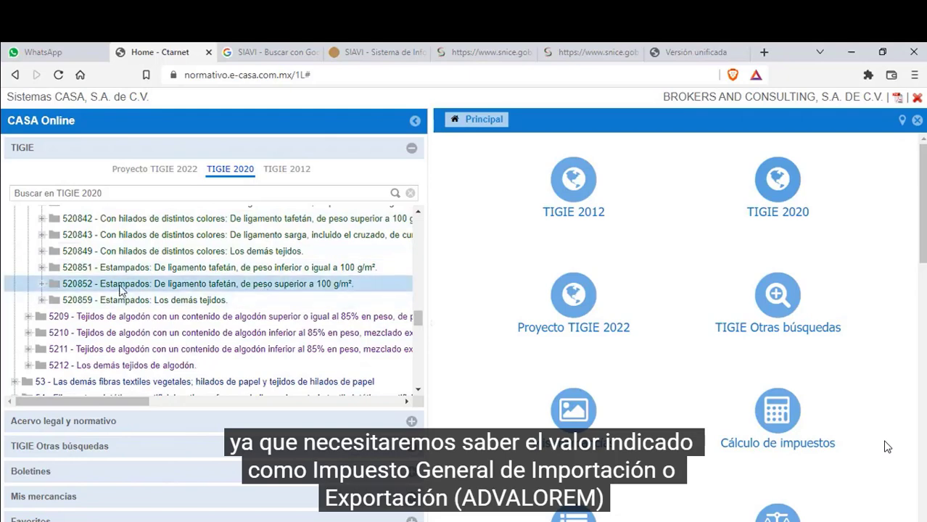
{"action": "left_click", "coordinate": [42, 284]}
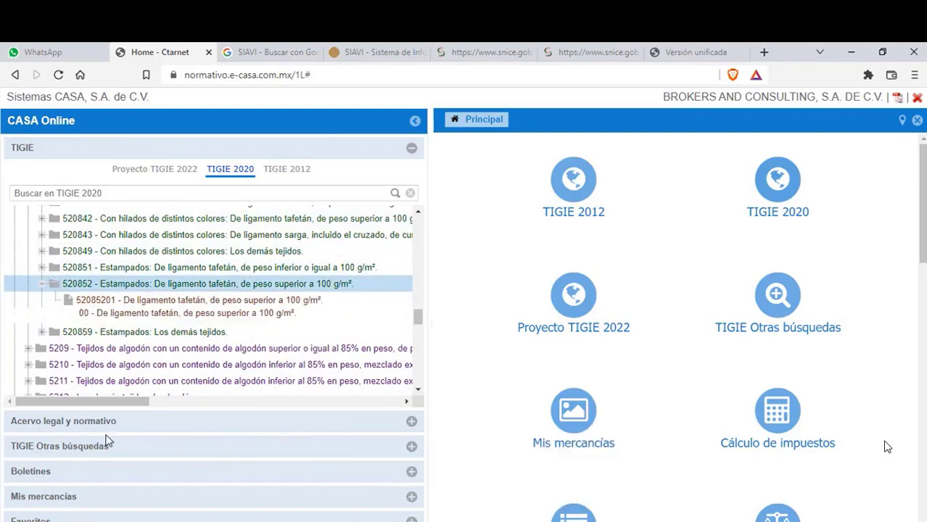
{"action": "left_click", "coordinate": [112, 307]}
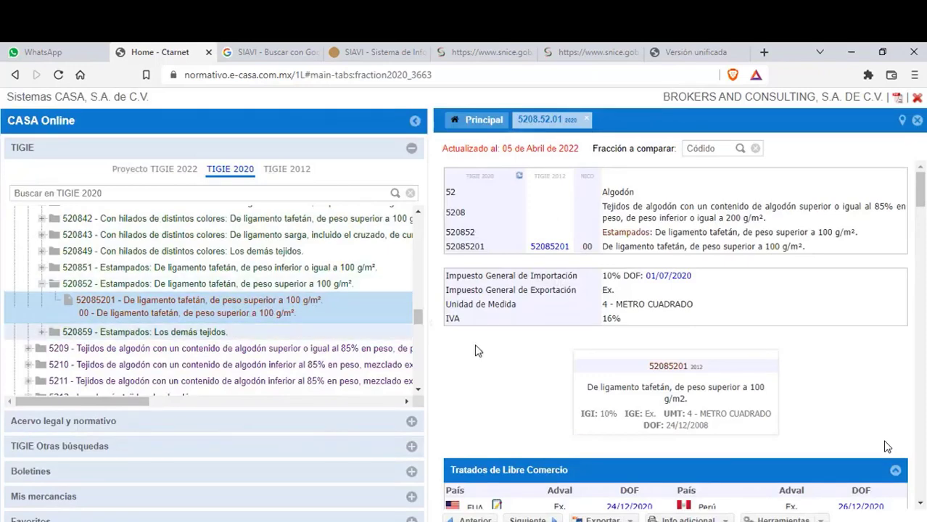
{"action": "scroll", "coordinate": [529, 407], "scroll_direction": "down", "scroll_amount": 1}
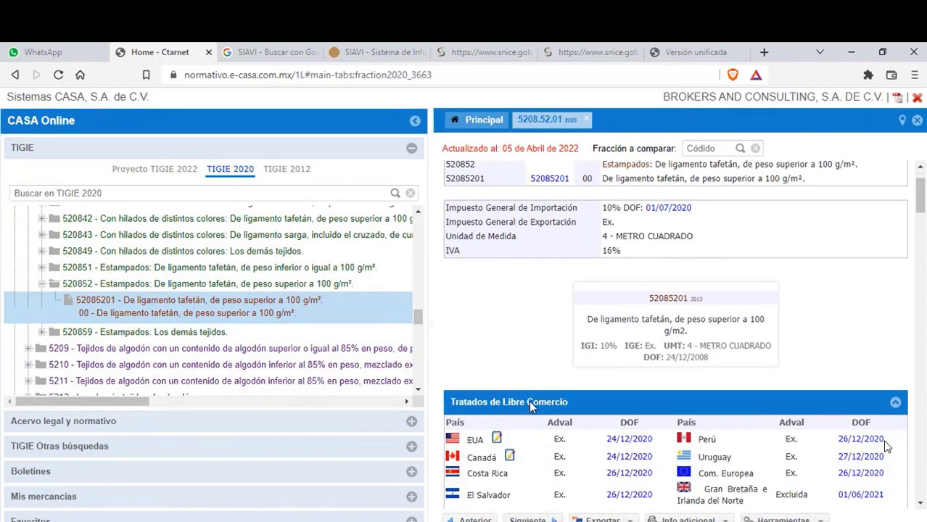
{"action": "scroll", "coordinate": [529, 407], "scroll_direction": "up", "scroll_amount": 1}
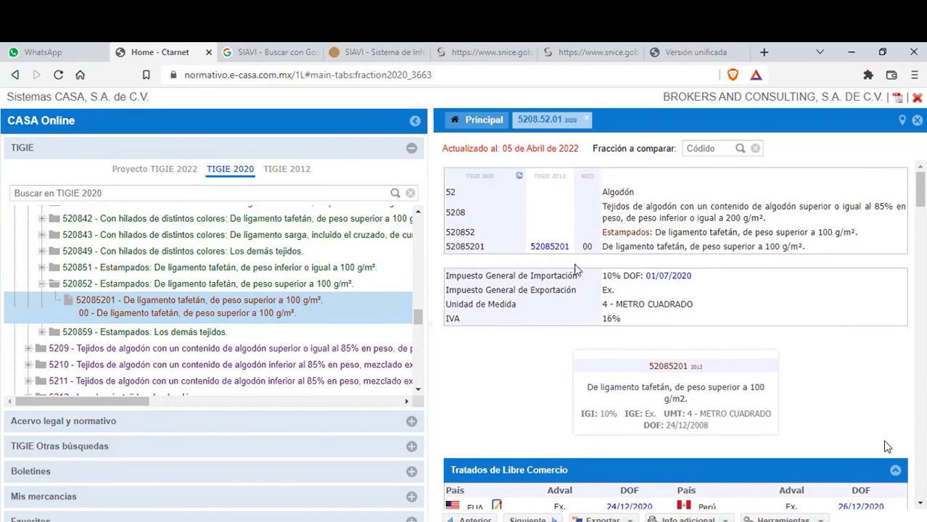
{"action": "scroll", "coordinate": [671, 204], "scroll_direction": "down", "scroll_amount": 2}
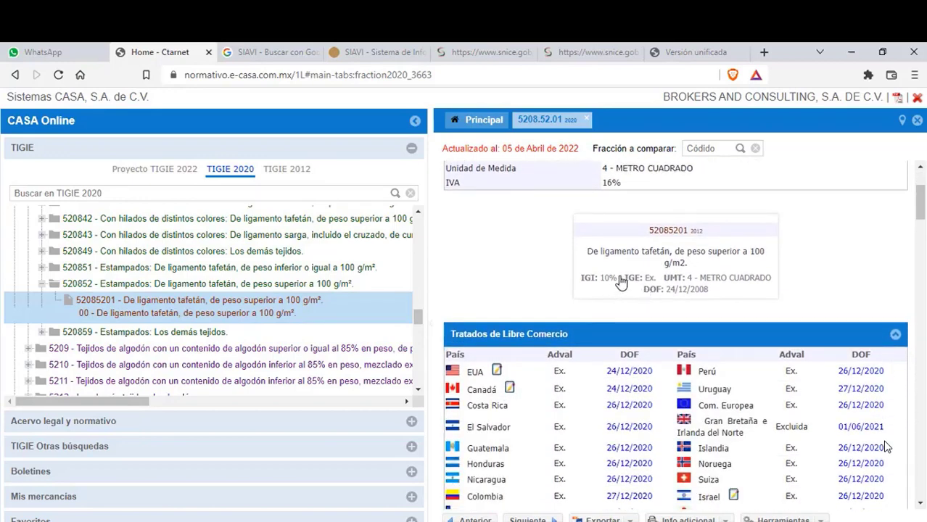
{"action": "left_click_drag", "start_coordinate": [616, 282], "coordinate": [581, 282]}
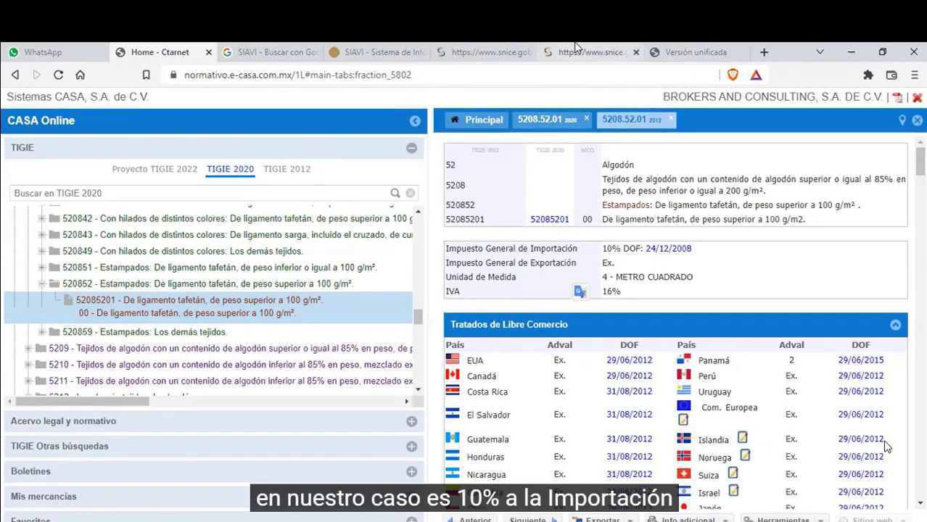
{"action": "left_click", "coordinate": [680, 50]}
{"action": "scroll", "coordinate": [254, 377], "scroll_direction": "up", "scroll_amount": 2}
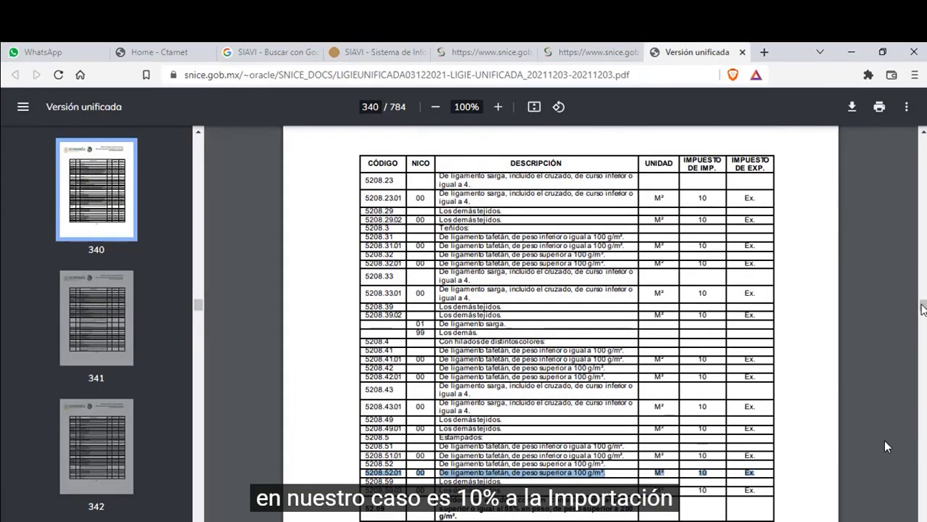
Step: From the LIGIE PDF's contents page, jump to Capítulo 52 Algodón
{"action": "left_click_drag", "start_coordinate": [923, 306], "coordinate": [923, 141]}
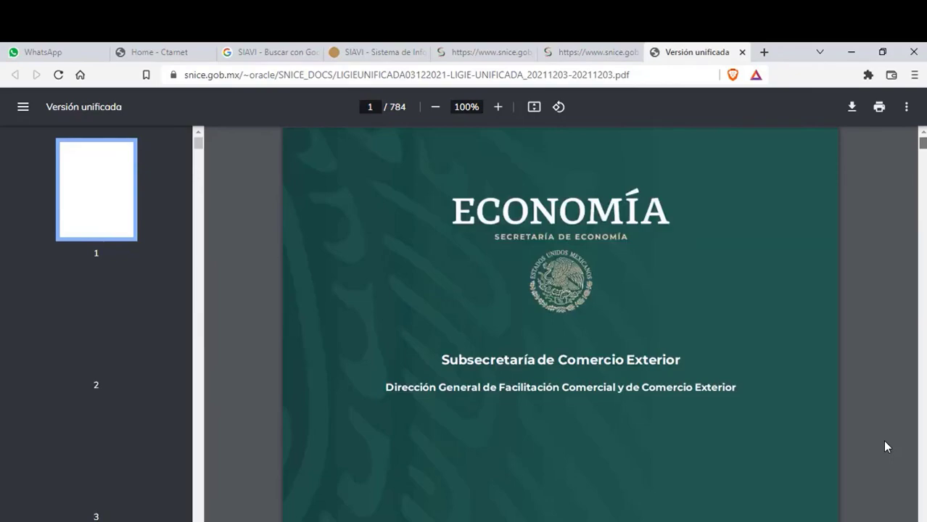
{"action": "scroll", "coordinate": [758, 401], "scroll_direction": "down", "scroll_amount": 6}
{"action": "scroll", "coordinate": [750, 396], "scroll_direction": "down", "scroll_amount": 4}
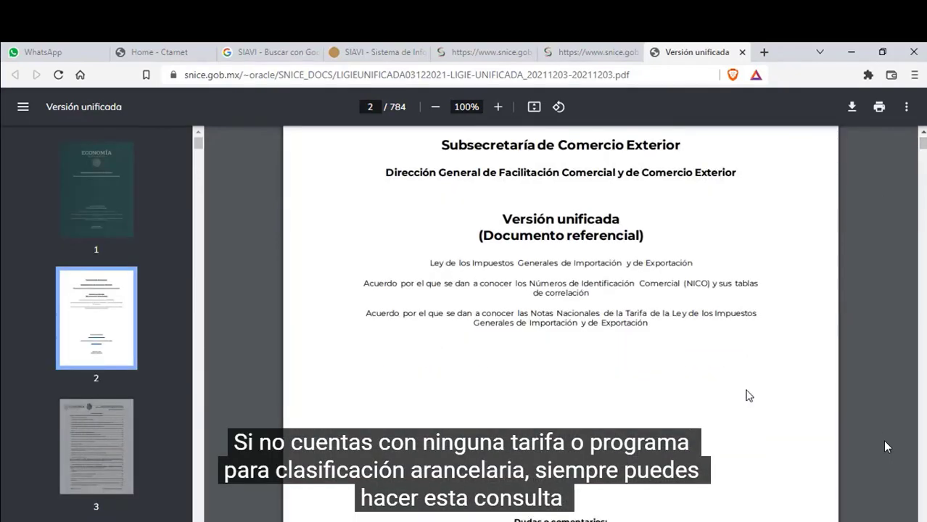
{"action": "scroll", "coordinate": [749, 395], "scroll_direction": "down", "scroll_amount": 5}
{"action": "scroll", "coordinate": [749, 395], "scroll_direction": "down", "scroll_amount": 5}
{"action": "scroll", "coordinate": [747, 396], "scroll_direction": "down", "scroll_amount": 5}
{"action": "scroll", "coordinate": [746, 395], "scroll_direction": "up", "scroll_amount": 5}
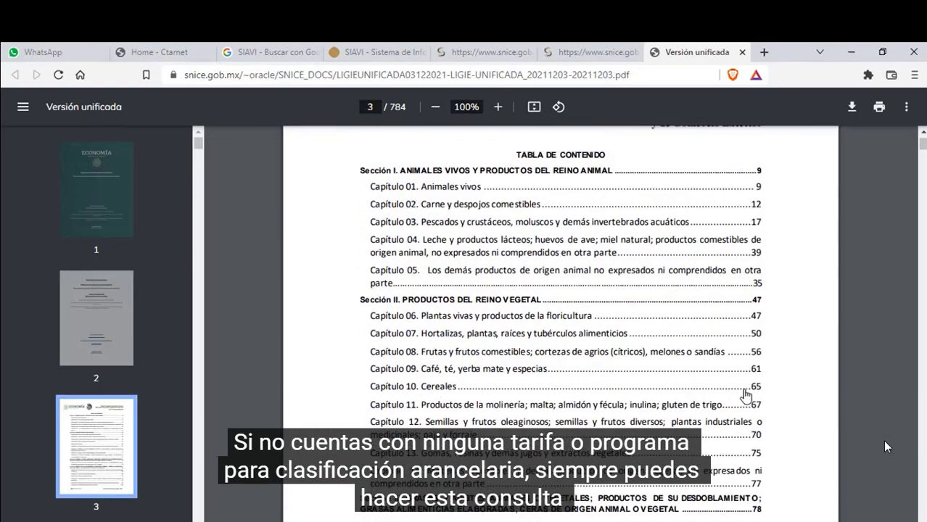
{"action": "scroll", "coordinate": [747, 394], "scroll_direction": "up", "scroll_amount": 4}
{"action": "scroll", "coordinate": [747, 394], "scroll_direction": "down", "scroll_amount": 2}
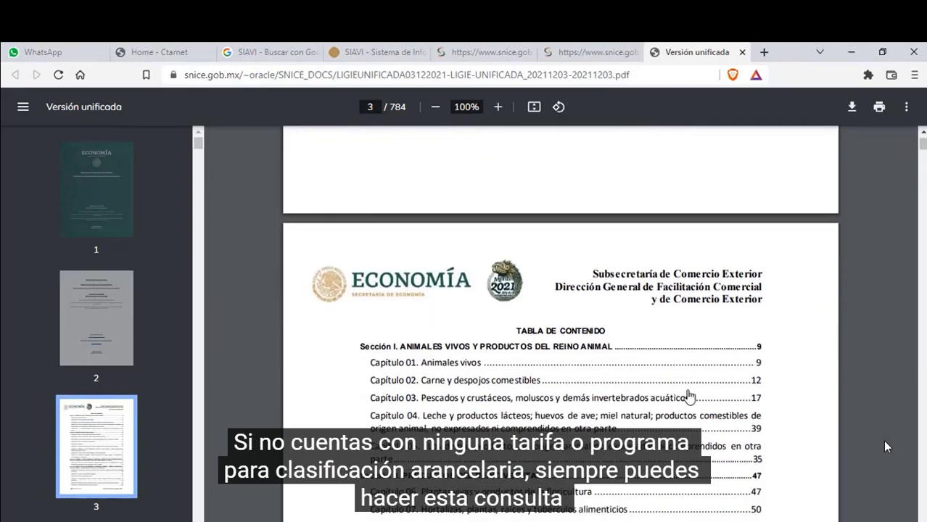
{"action": "scroll", "coordinate": [701, 400], "scroll_direction": "down", "scroll_amount": 5}
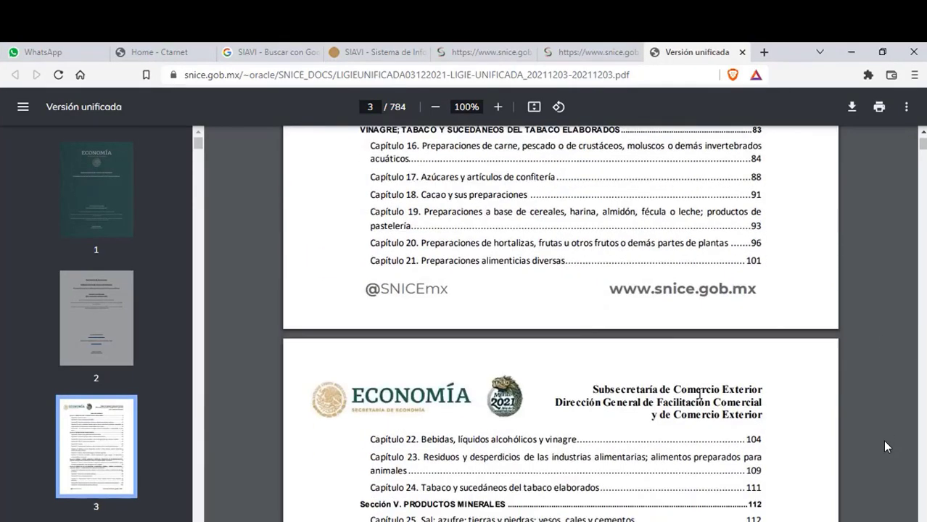
{"action": "scroll", "coordinate": [701, 401], "scroll_direction": "down", "scroll_amount": 5}
{"action": "scroll", "coordinate": [701, 395], "scroll_direction": "down", "scroll_amount": 4}
{"action": "scroll", "coordinate": [700, 394], "scroll_direction": "down", "scroll_amount": 5}
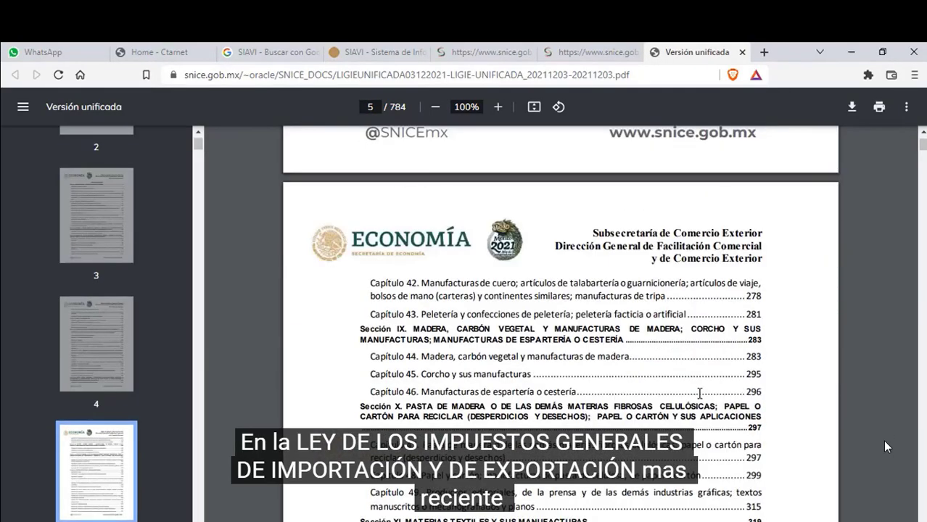
{"action": "scroll", "coordinate": [700, 394], "scroll_direction": "down", "scroll_amount": 3}
{"action": "scroll", "coordinate": [700, 394], "scroll_direction": "down", "scroll_amount": 2}
{"action": "scroll", "coordinate": [700, 394], "scroll_direction": "down", "scroll_amount": 1}
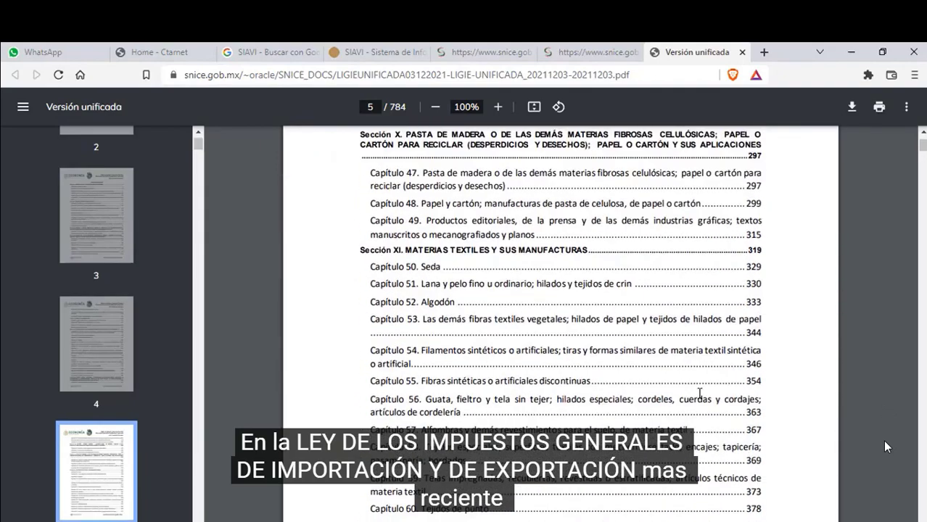
{"action": "left_click", "coordinate": [444, 309]}
Step: Scroll to page 339 showing heading 52.08 cotton fabrics
{"action": "scroll", "coordinate": [442, 303], "scroll_direction": "down", "scroll_amount": 2}
{"action": "scroll", "coordinate": [443, 303], "scroll_direction": "down", "scroll_amount": 5}
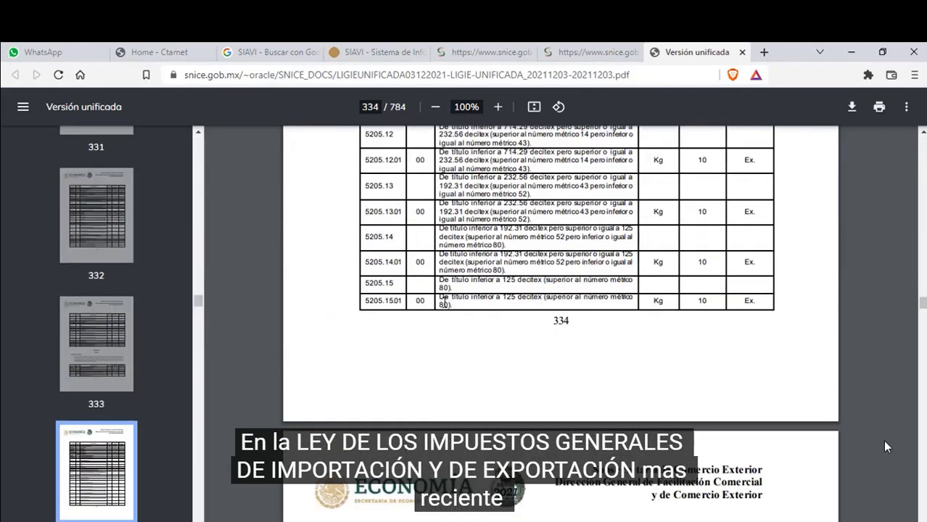
{"action": "scroll", "coordinate": [442, 303], "scroll_direction": "down", "scroll_amount": 2}
{"action": "scroll", "coordinate": [443, 303], "scroll_direction": "down", "scroll_amount": 1}
{"action": "scroll", "coordinate": [444, 304], "scroll_direction": "down", "scroll_amount": 3}
{"action": "scroll", "coordinate": [443, 303], "scroll_direction": "up", "scroll_amount": 1}
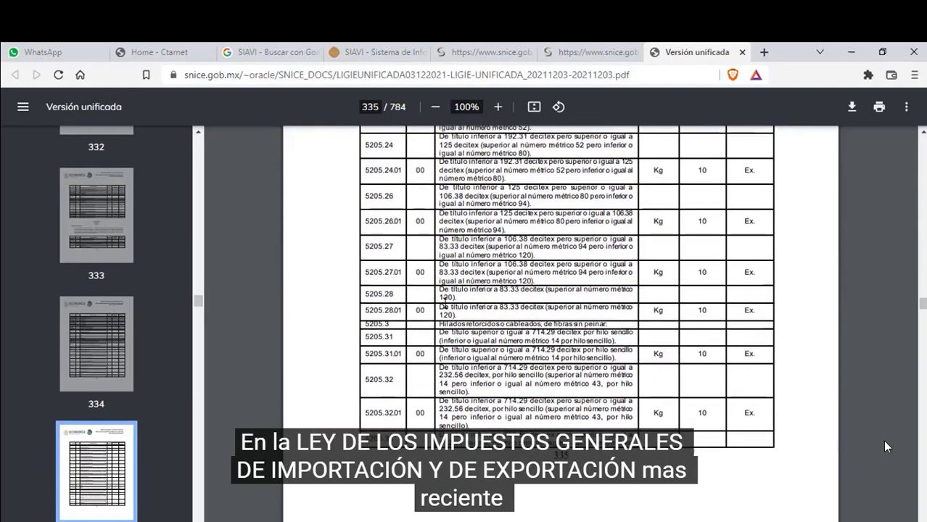
{"action": "scroll", "coordinate": [443, 303], "scroll_direction": "down", "scroll_amount": 1}
{"action": "scroll", "coordinate": [443, 303], "scroll_direction": "down", "scroll_amount": 4}
{"action": "scroll", "coordinate": [443, 303], "scroll_direction": "down", "scroll_amount": 5}
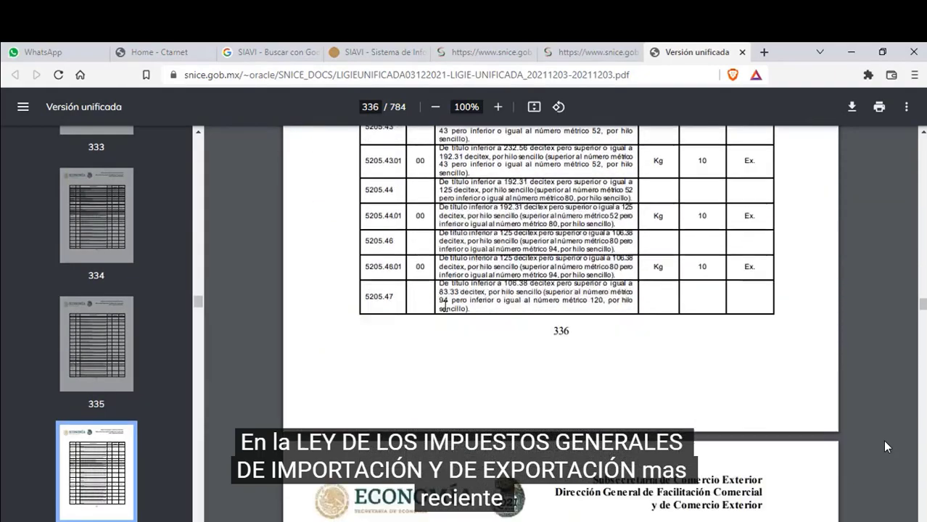
{"action": "scroll", "coordinate": [443, 304], "scroll_direction": "down", "scroll_amount": 4}
{"action": "scroll", "coordinate": [445, 306], "scroll_direction": "down", "scroll_amount": 4}
{"action": "scroll", "coordinate": [445, 307], "scroll_direction": "down", "scroll_amount": 5}
{"action": "scroll", "coordinate": [445, 306], "scroll_direction": "down", "scroll_amount": 4}
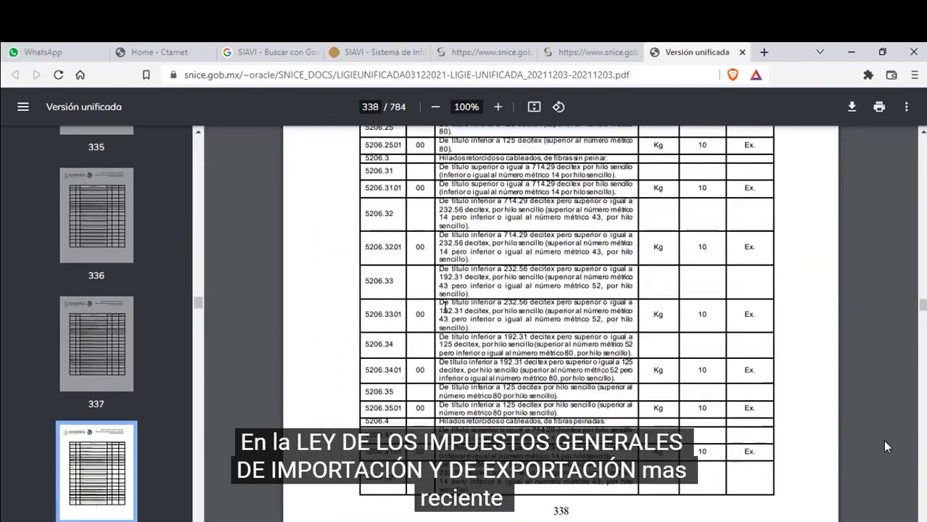
{"action": "scroll", "coordinate": [445, 306], "scroll_direction": "down", "scroll_amount": 5}
{"action": "scroll", "coordinate": [445, 307], "scroll_direction": "down", "scroll_amount": 3}
{"action": "scroll", "coordinate": [446, 308], "scroll_direction": "down", "scroll_amount": 4}
{"action": "scroll", "coordinate": [443, 306], "scroll_direction": "up", "scroll_amount": 3}
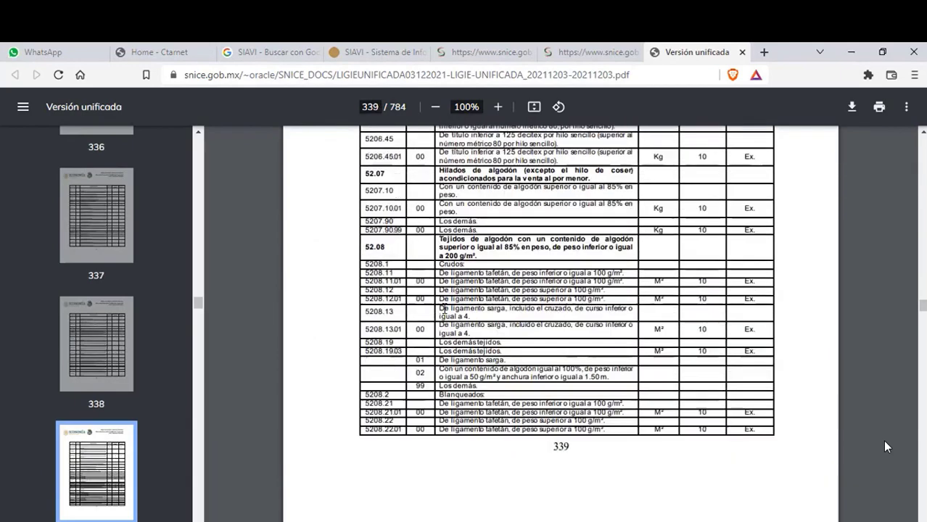
Step: Read through heading 52.08's Blanqueados and Estampados rows in the tariff table
{"action": "left_click_drag", "start_coordinate": [364, 288], "coordinate": [526, 293]}
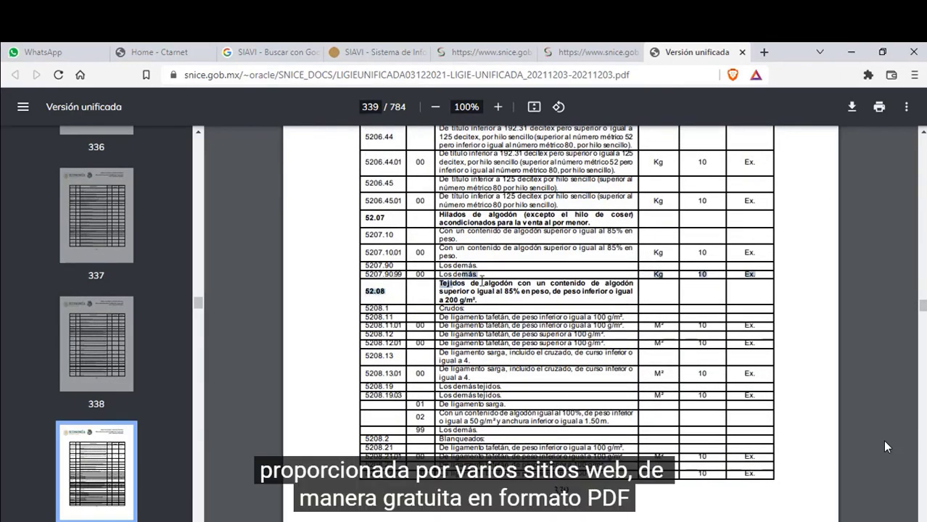
{"action": "left_click", "coordinate": [525, 302]}
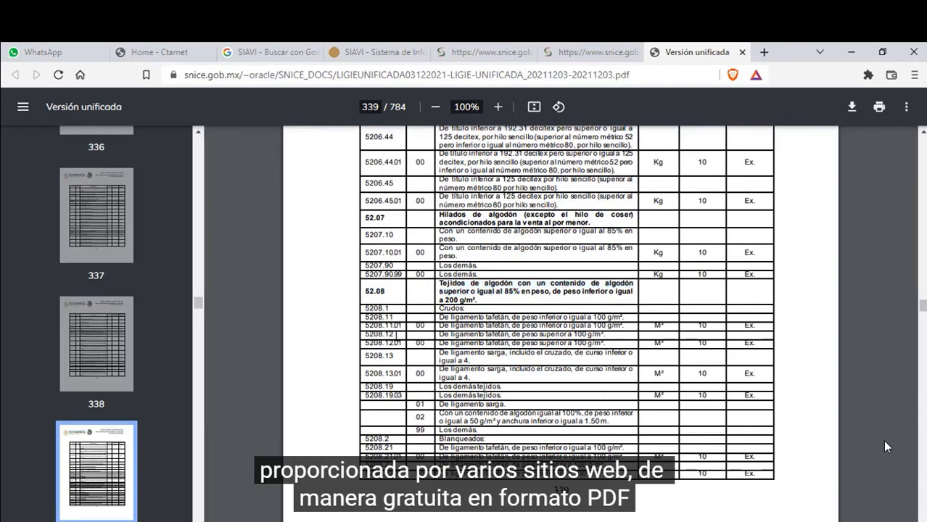
{"action": "left_click_drag", "start_coordinate": [475, 438], "coordinate": [460, 437]}
{"action": "scroll", "coordinate": [470, 355], "scroll_direction": "down", "scroll_amount": 5}
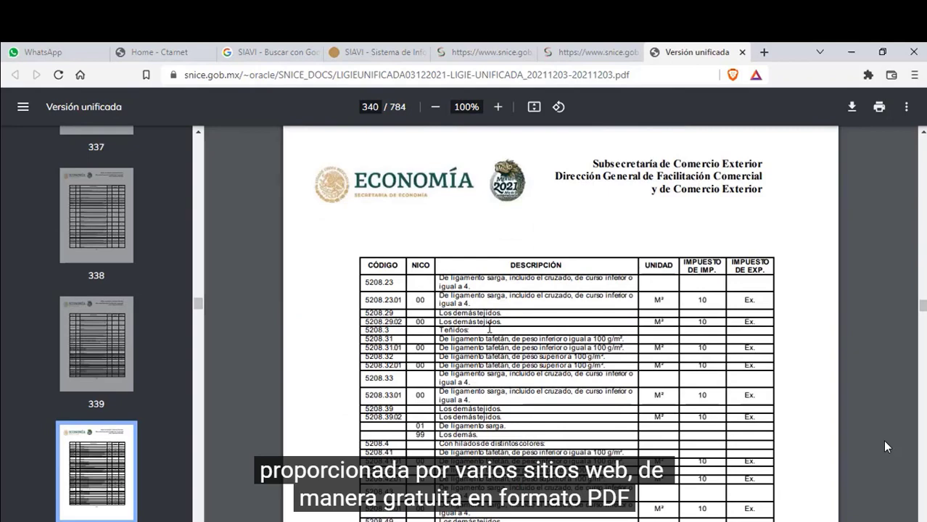
{"action": "left_click_drag", "start_coordinate": [478, 330], "coordinate": [488, 321]}
{"action": "scroll", "coordinate": [473, 304], "scroll_direction": "down", "scroll_amount": 3}
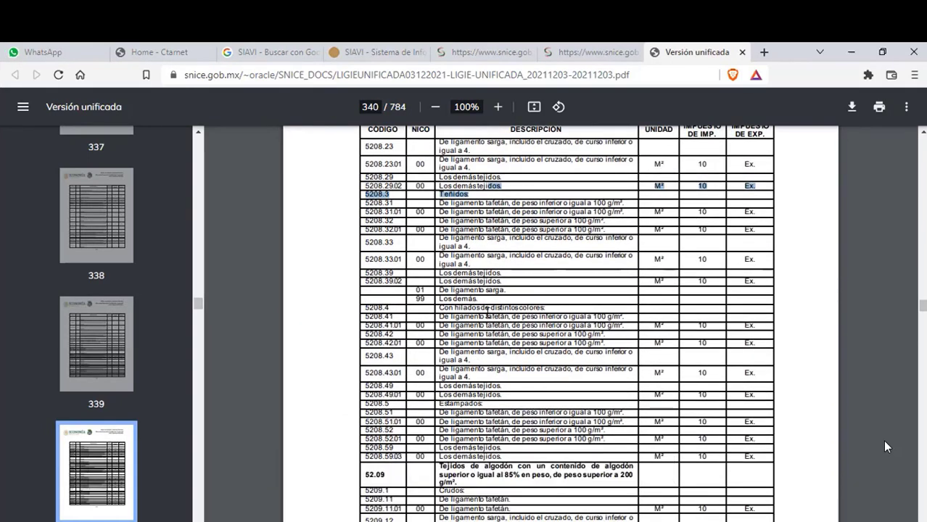
{"action": "scroll", "coordinate": [487, 313], "scroll_direction": "down", "scroll_amount": 2}
{"action": "left_click_drag", "start_coordinate": [494, 349], "coordinate": [417, 338]}
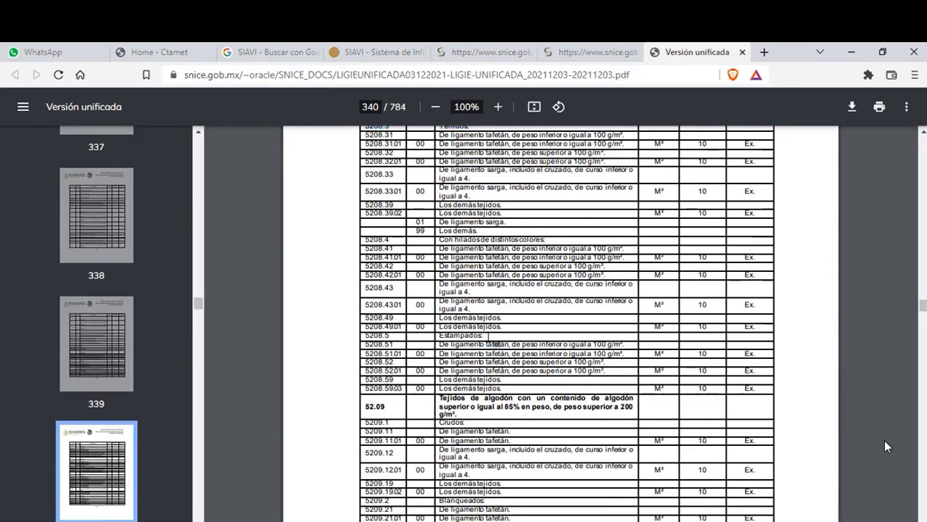
{"action": "left_click", "coordinate": [379, 332]}
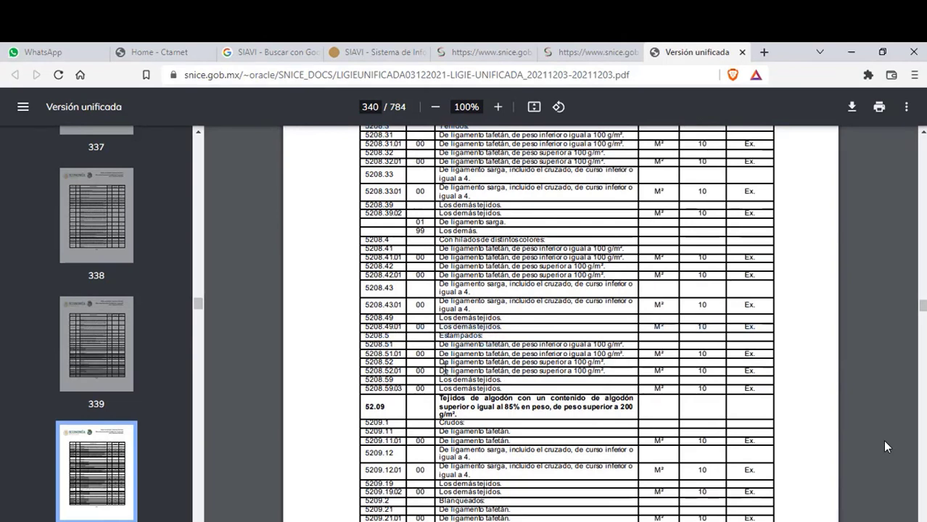
Step: Highlight row 5208.52.01 with its import duty of 10, then return to Excel
{"action": "left_click_drag", "start_coordinate": [440, 369], "coordinate": [697, 371]}
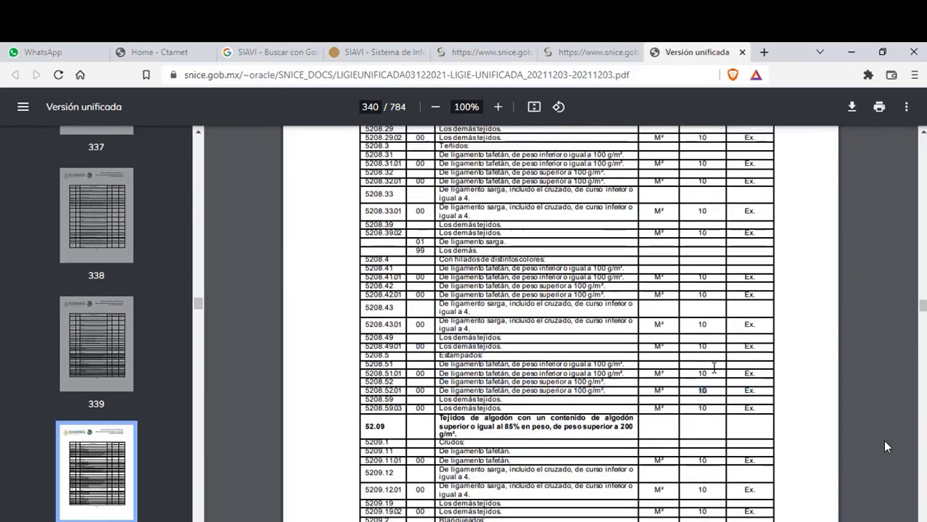
{"action": "scroll", "coordinate": [716, 368], "scroll_direction": "up", "scroll_amount": 7}
{"action": "scroll", "coordinate": [715, 368], "scroll_direction": "down", "scroll_amount": 6}
{"action": "scroll", "coordinate": [700, 218], "scroll_direction": "up", "scroll_amount": 1}
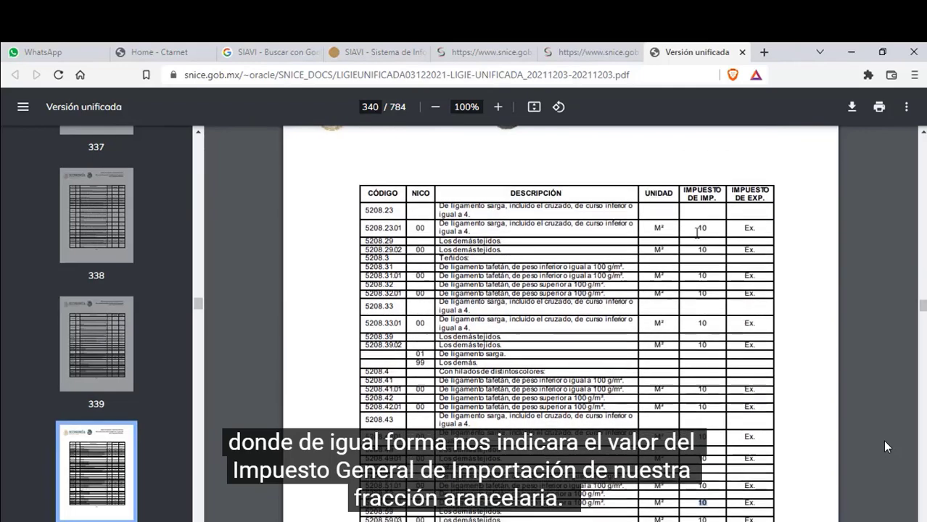
{"action": "left_click_drag", "start_coordinate": [684, 193], "coordinate": [720, 205]}
{"action": "scroll", "coordinate": [730, 319], "scroll_direction": "down", "scroll_amount": 1}
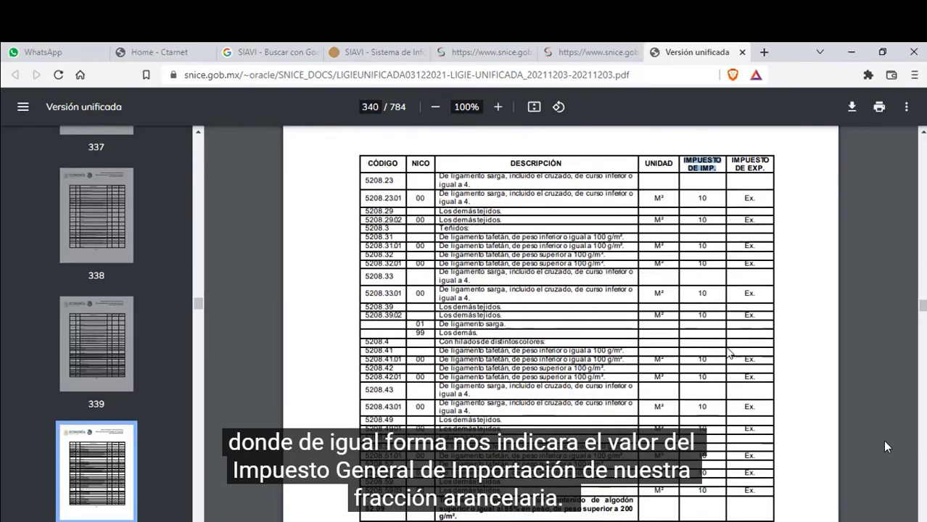
{"action": "scroll", "coordinate": [726, 354], "scroll_direction": "down", "scroll_amount": 2}
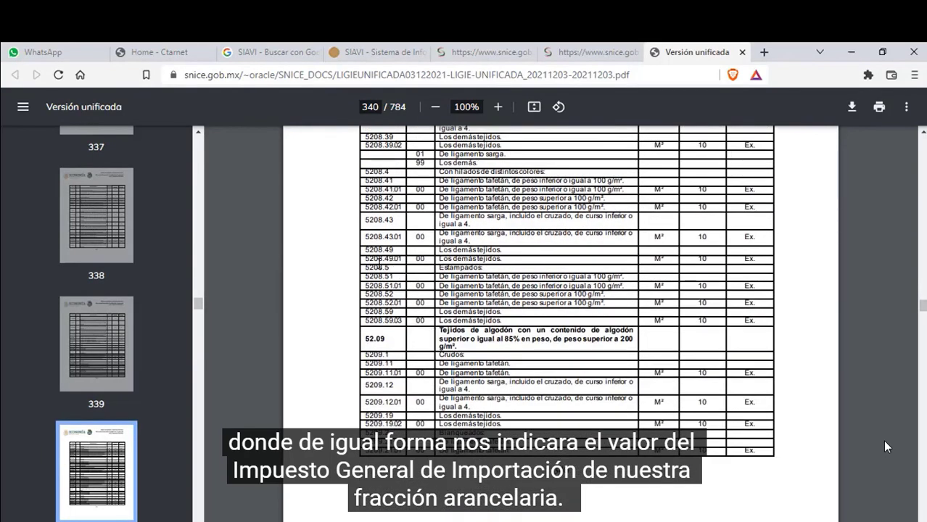
{"action": "left_click_drag", "start_coordinate": [363, 306], "coordinate": [693, 305]}
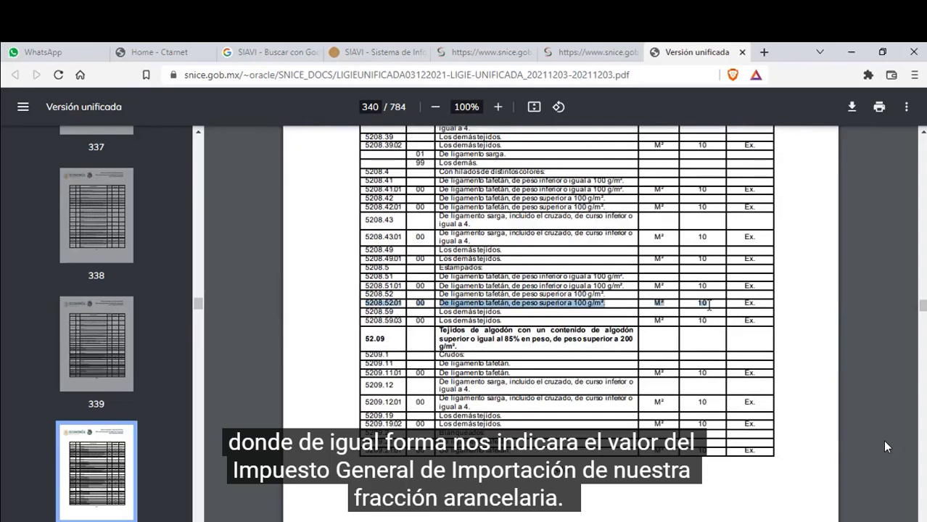
{"action": "key", "text": "alt+Tab"}
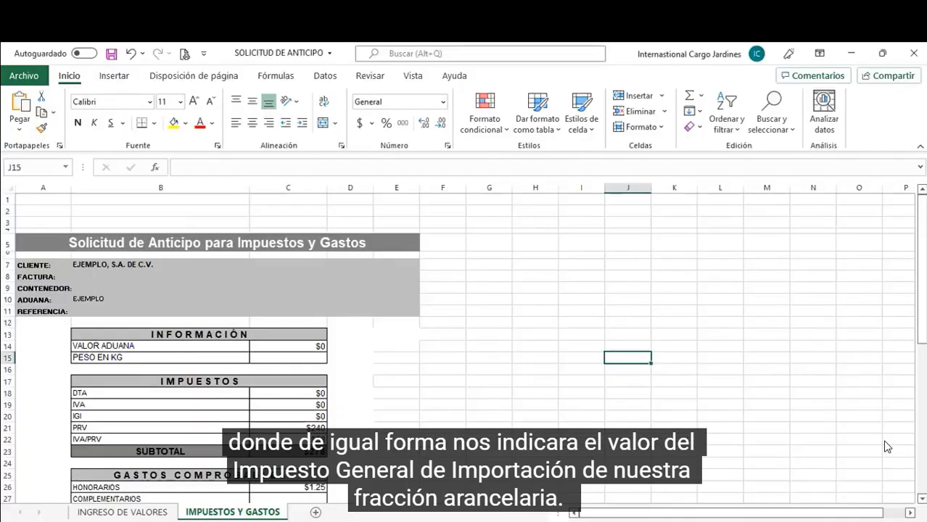
Step: Check the 0.10 AD VALOREM rate on INGRESO DE VALORES against the PDF, SIAVI and CASA Online
{"action": "left_click", "coordinate": [162, 513]}
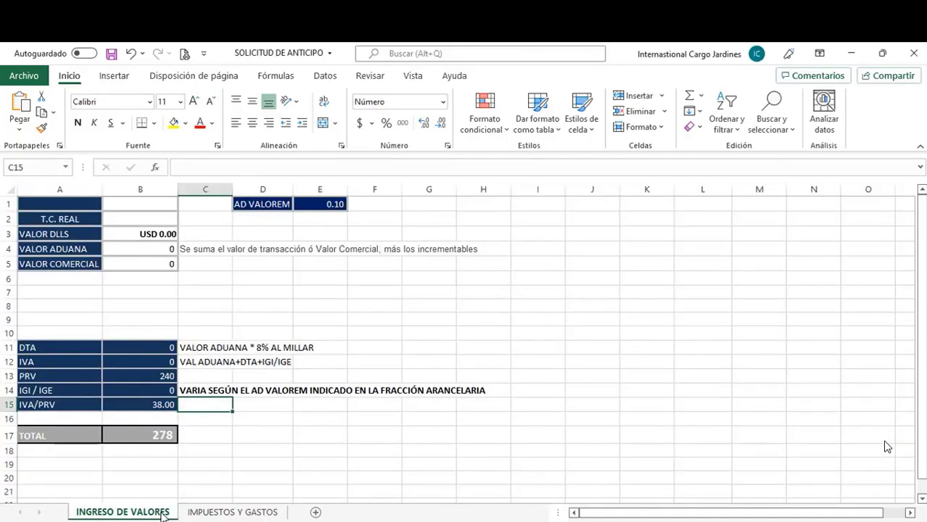
{"action": "left_click", "coordinate": [356, 335]}
{"action": "left_click", "coordinate": [266, 206]}
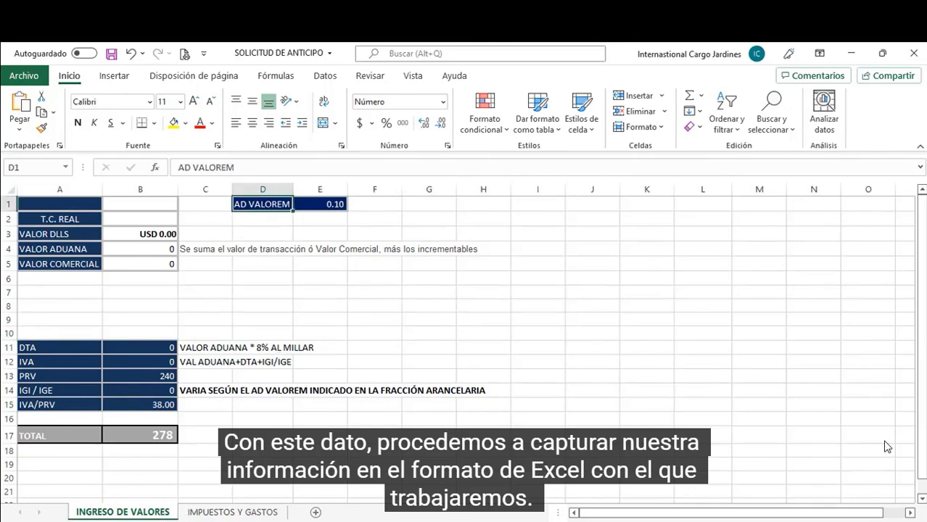
{"action": "key", "text": "alt+Tab"}
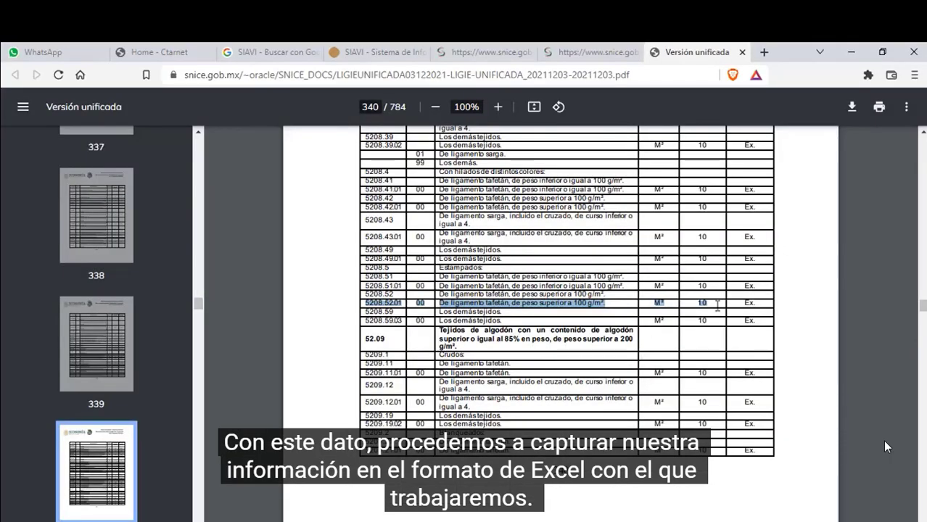
{"action": "left_click", "coordinate": [377, 52]}
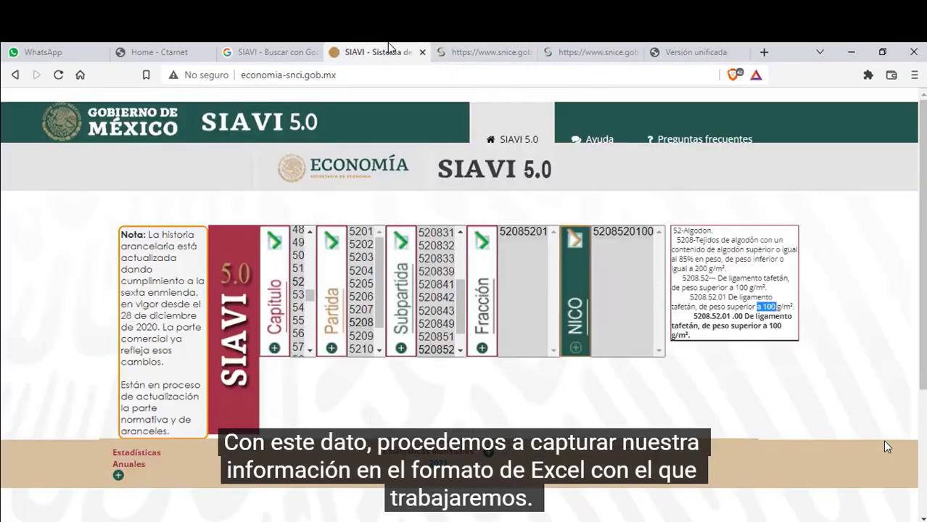
{"action": "left_click", "coordinate": [433, 49]}
{"action": "left_click", "coordinate": [192, 49]}
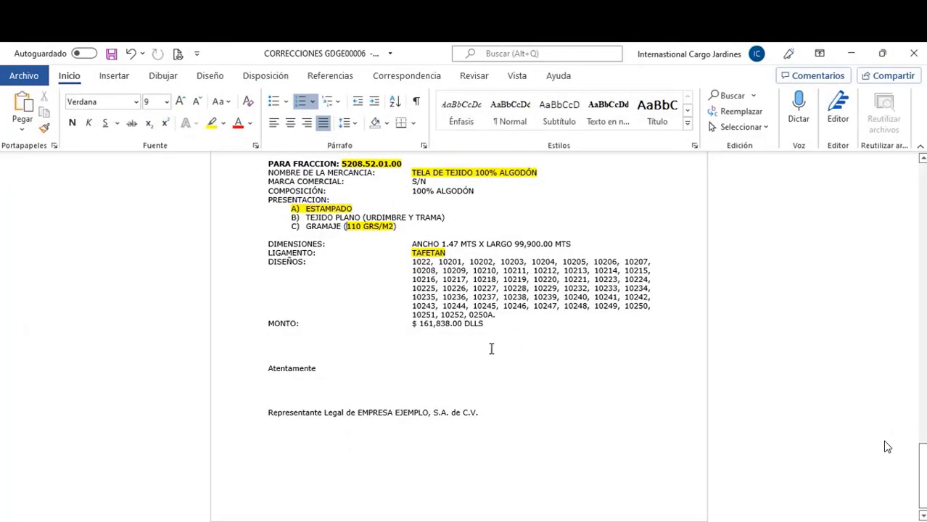
Step: Enter the letter's MONTO, 161,838.00 DLLS, into Excel's VALOR DLLS cell B3
{"action": "left_click_drag", "start_coordinate": [501, 326], "coordinate": [412, 325]}
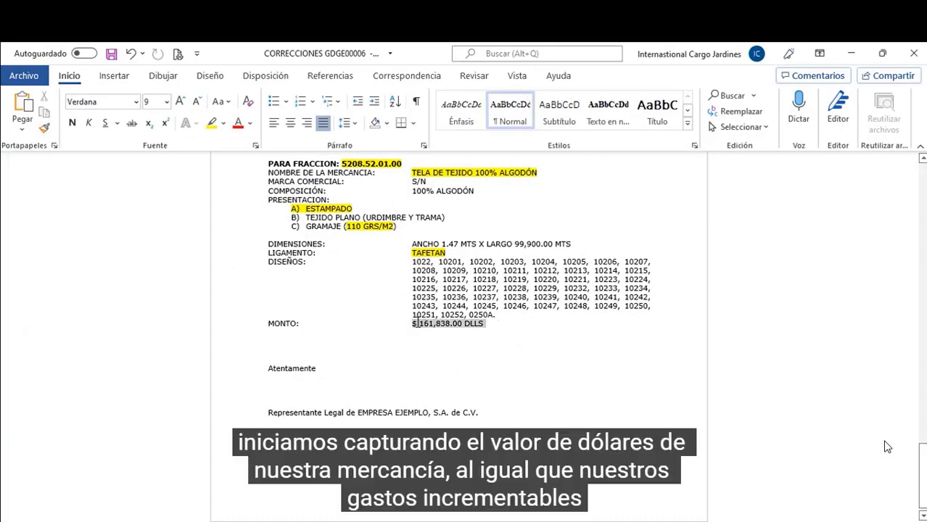
{"action": "left_click", "coordinate": [454, 325]}
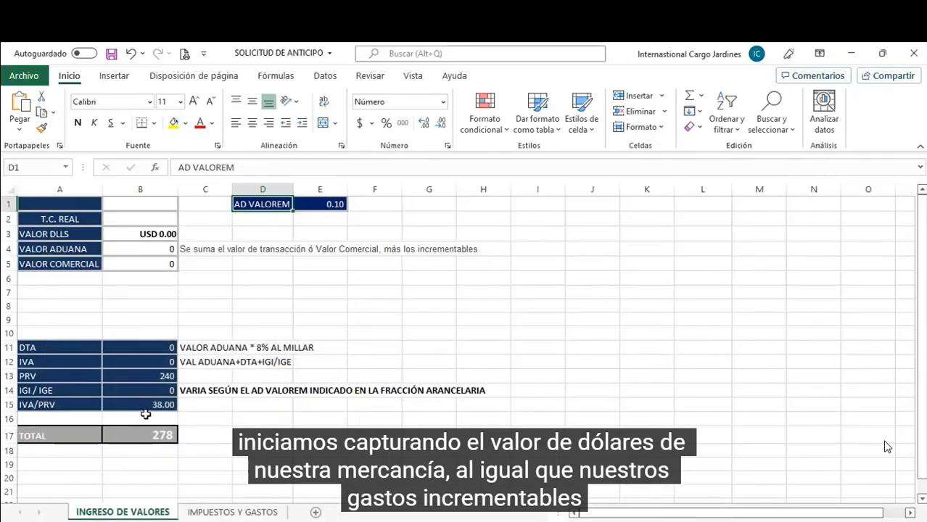
{"action": "left_click", "coordinate": [122, 233]}
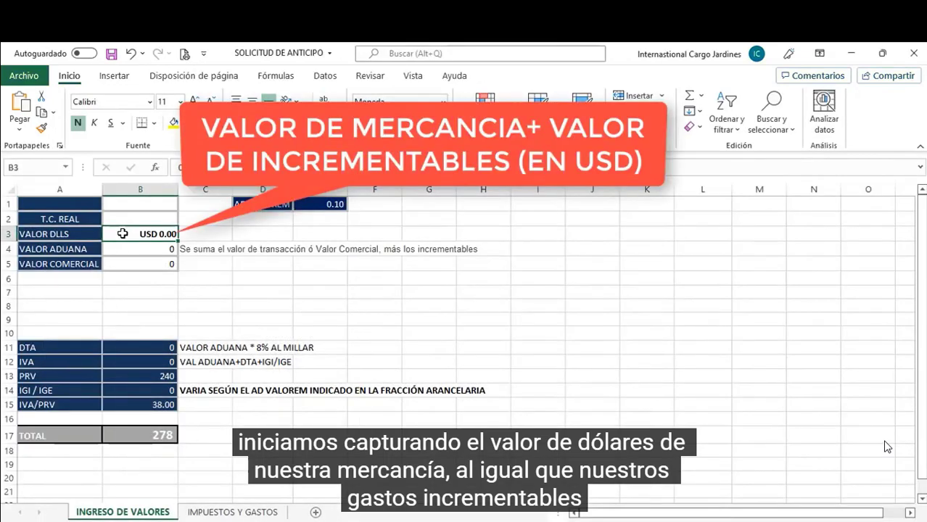
{"action": "type", "text": "16183"}
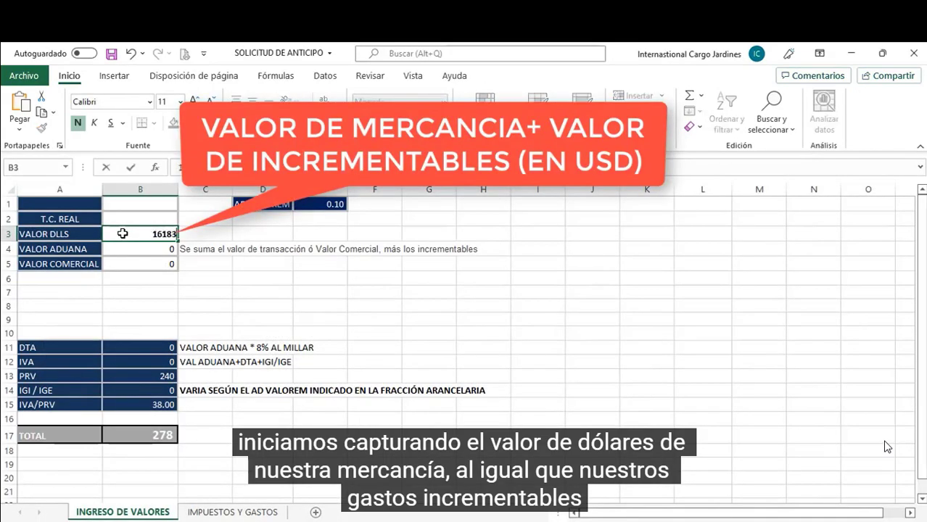
{"action": "type", "text": "8"}
{"action": "key", "text": "Return"}
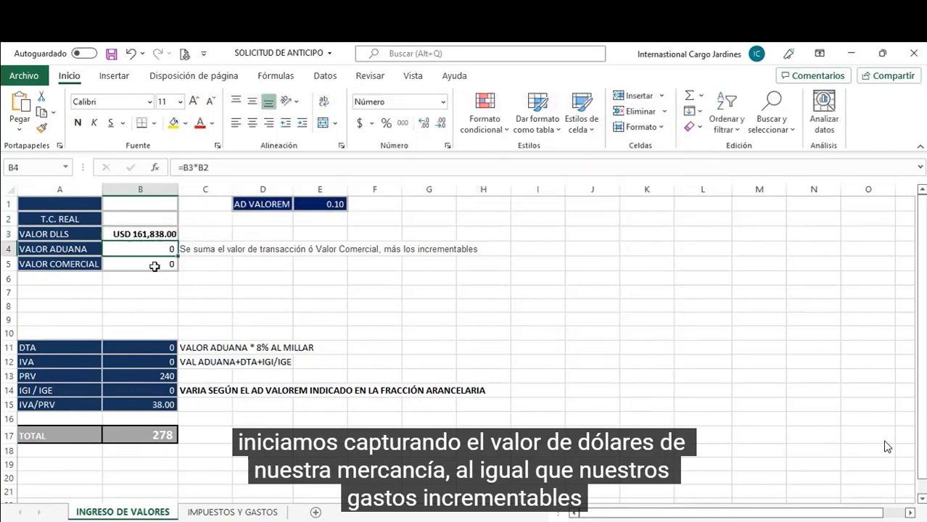
{"action": "key", "text": "alt+Tab"}
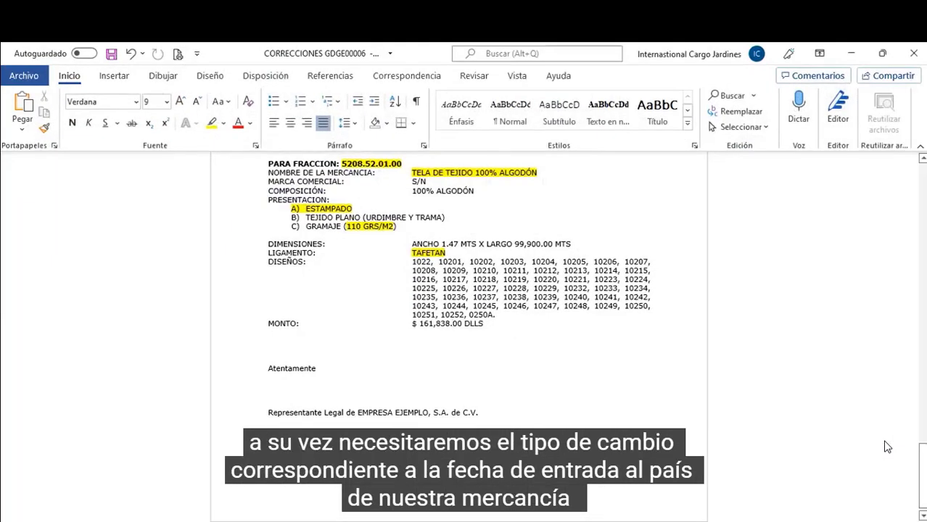
Step: Copy container number TGHU6593364 from the CONTENEDOR line of the Word corrections letter
{"action": "key", "text": "alt+Tab"}
{"action": "left_click", "coordinate": [122, 221]}
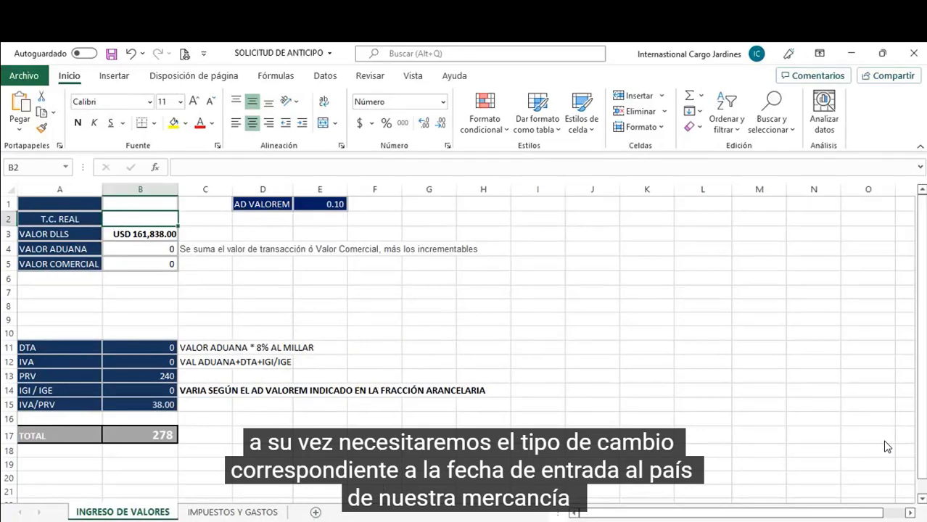
{"action": "key", "text": "alt+Tab"}
{"action": "scroll", "coordinate": [407, 435], "scroll_direction": "up", "scroll_amount": 1}
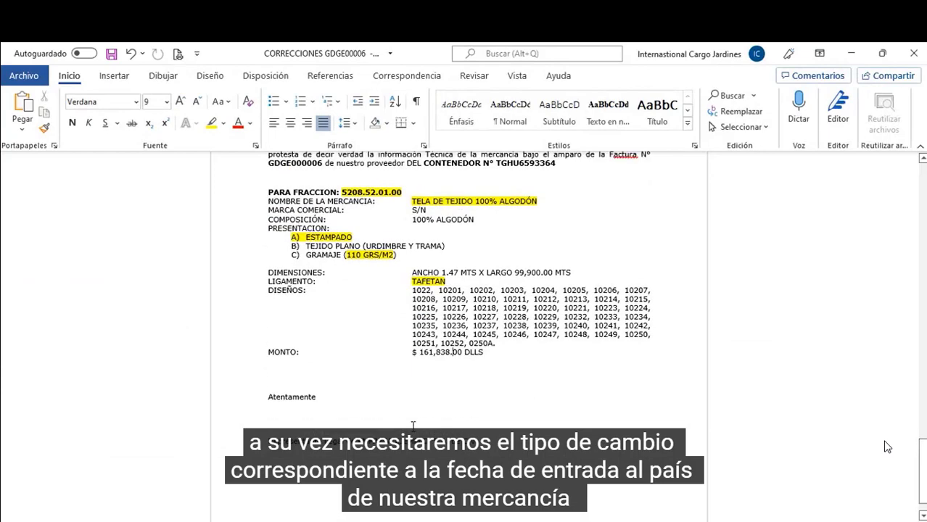
{"action": "left_click_drag", "start_coordinate": [556, 164], "coordinate": [501, 162]}
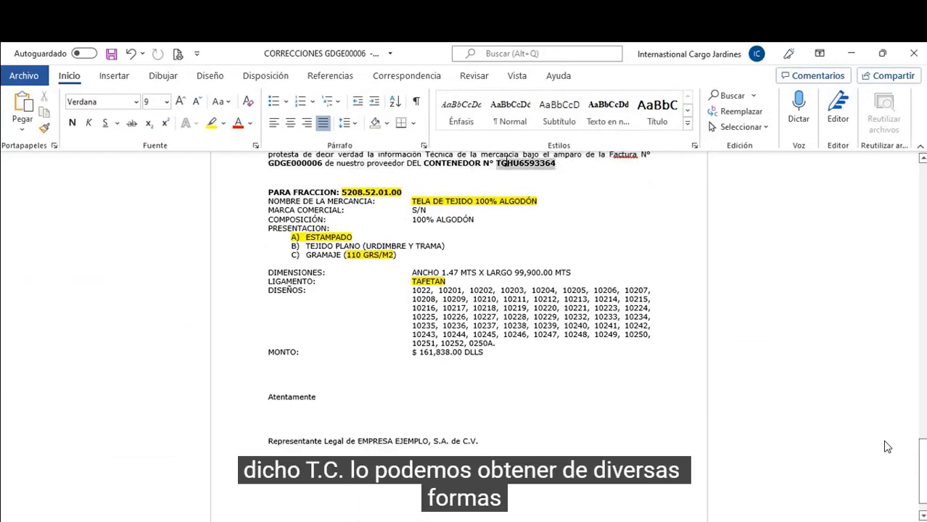
{"action": "right_click", "coordinate": [498, 165]}
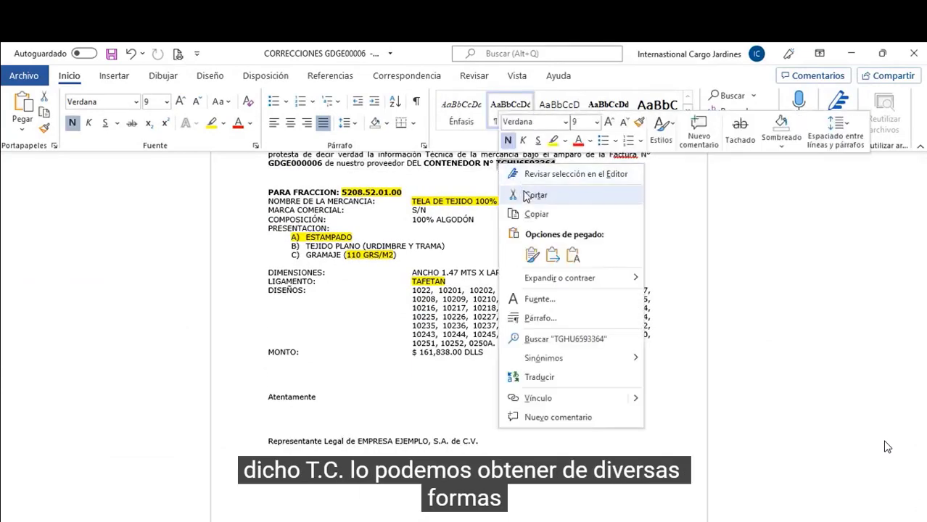
{"action": "left_click", "coordinate": [530, 212]}
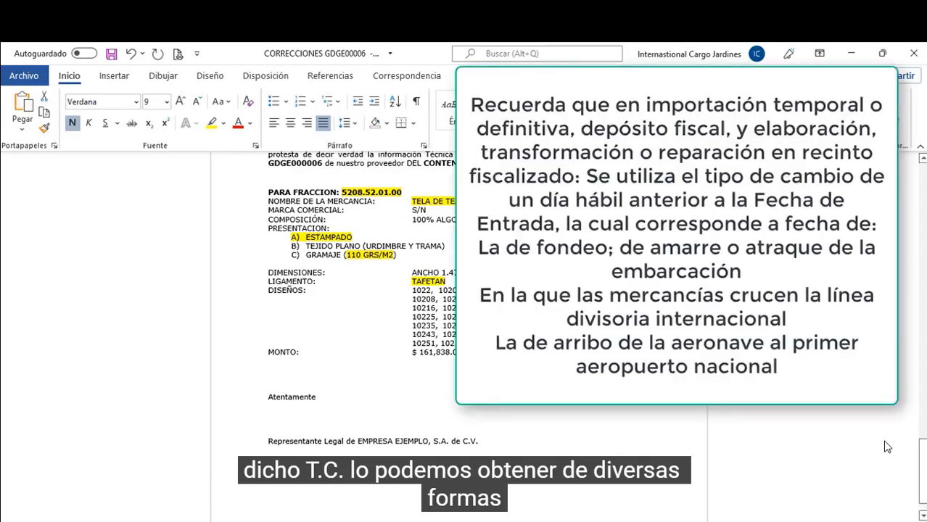
{"action": "key", "text": "alt+Tab"}
Step: Search 'evergreen tracking' and track container TGHU6593364 by container number on ShipmentLink
{"action": "left_click", "coordinate": [765, 49]}
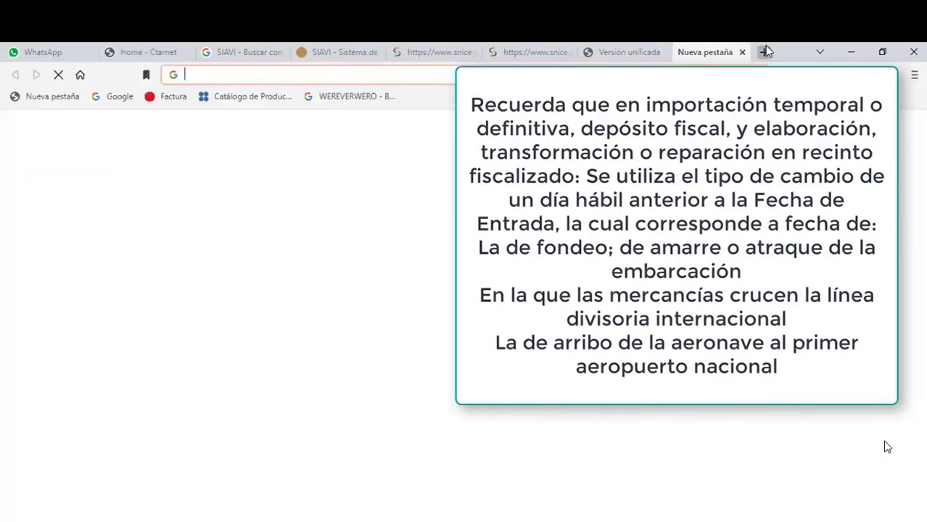
{"action": "type", "text": "ever"}
{"action": "key", "text": "Down"}
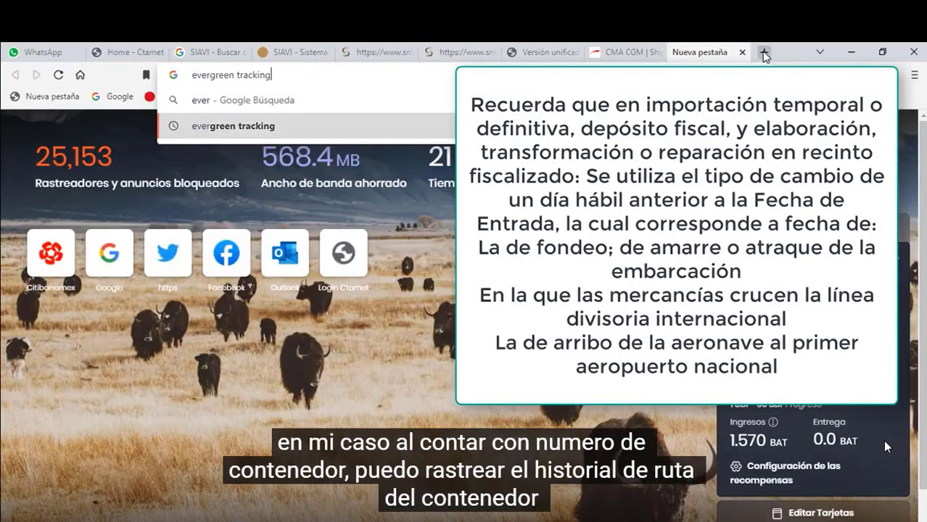
{"action": "key", "text": "Return"}
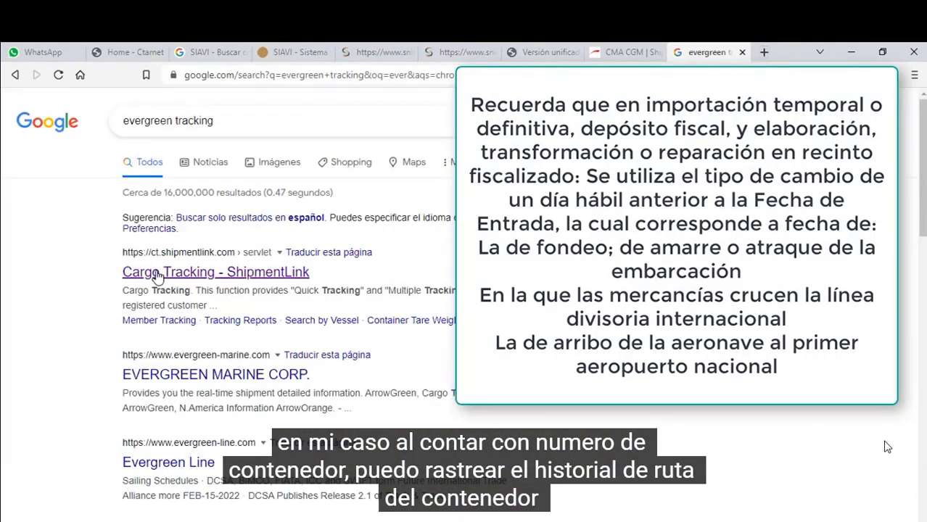
{"action": "left_click", "coordinate": [156, 277]}
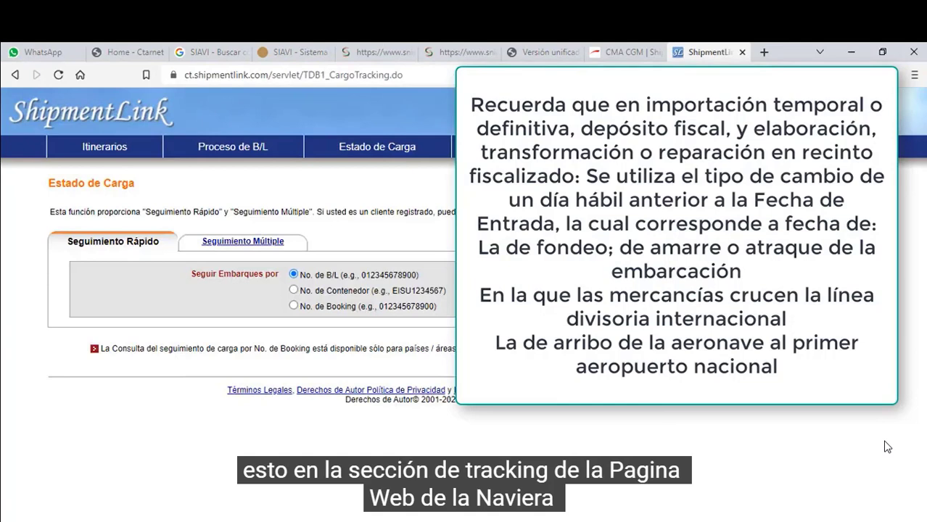
{"action": "left_click", "coordinate": [294, 290]}
{"action": "key", "text": "Return"}
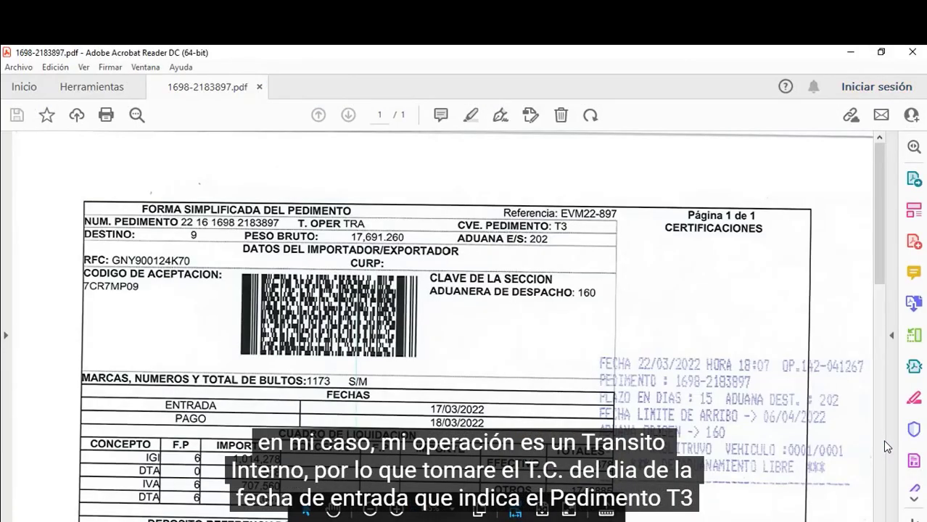
Step: Scroll down the pedimento PDF and verify container number TGHU6593364
{"action": "scroll", "coordinate": [887, 447], "scroll_direction": "down", "scroll_amount": 3}
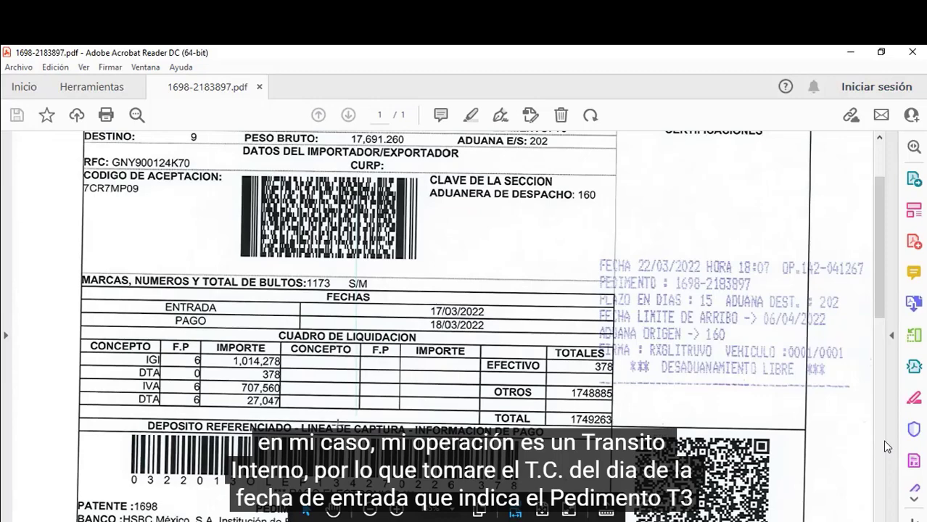
{"action": "scroll", "coordinate": [887, 446], "scroll_direction": "down", "scroll_amount": 3}
{"action": "scroll", "coordinate": [887, 446], "scroll_direction": "down", "scroll_amount": 2}
{"action": "scroll", "coordinate": [887, 447], "scroll_direction": "down", "scroll_amount": 2}
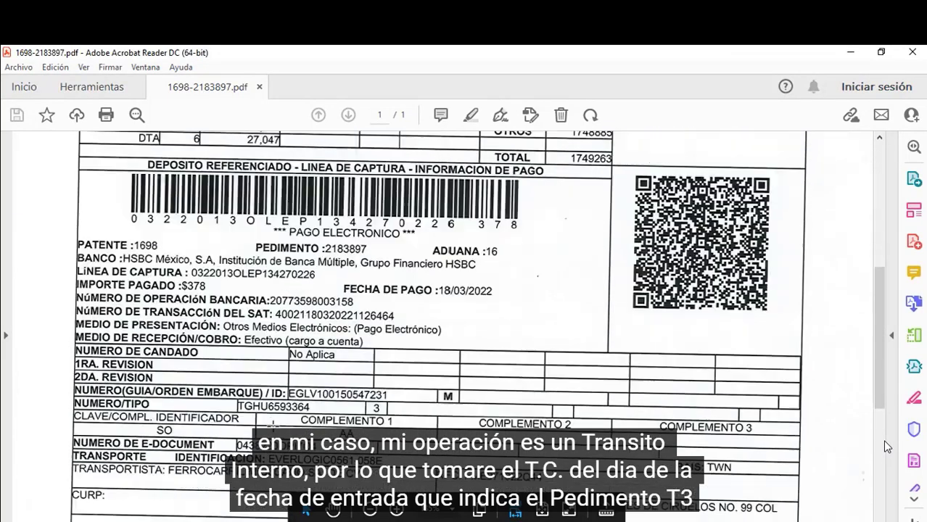
{"action": "double_click", "coordinate": [274, 406]}
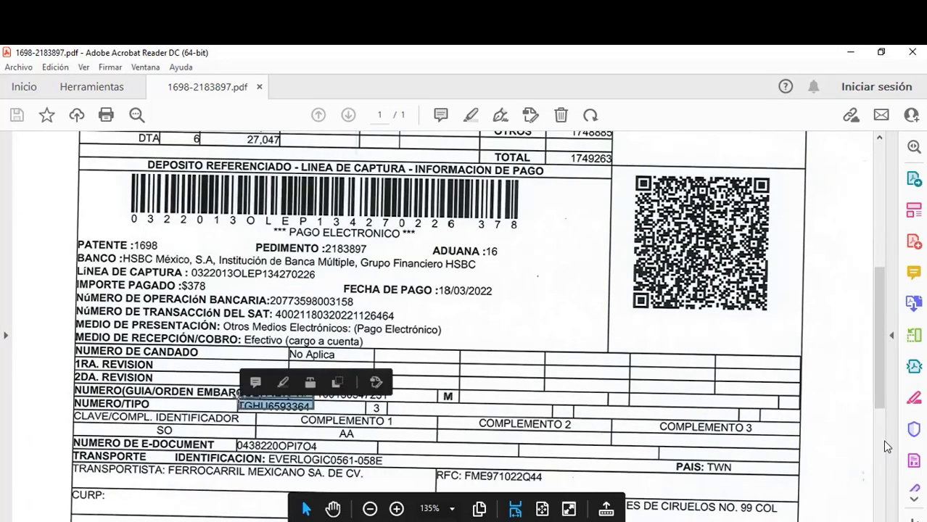
{"action": "key", "text": "ctrl+a"}
{"action": "left_click", "coordinate": [270, 417]}
Step: Select the ENTRADA date 17/03/2022 under FECHAS on the pedimento
{"action": "scroll", "coordinate": [272, 418], "scroll_direction": "up", "scroll_amount": 3}
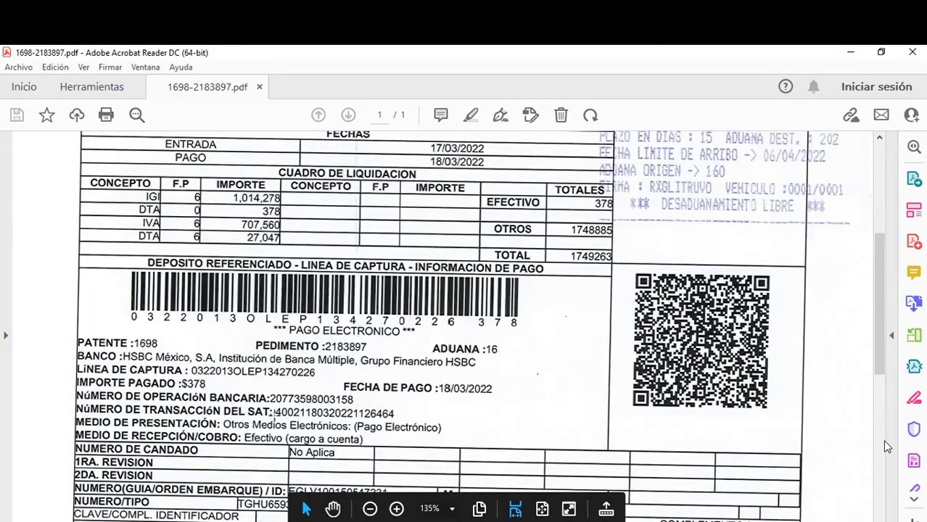
{"action": "scroll", "coordinate": [274, 419], "scroll_direction": "up", "scroll_amount": 2}
{"action": "scroll", "coordinate": [275, 415], "scroll_direction": "up", "scroll_amount": 3}
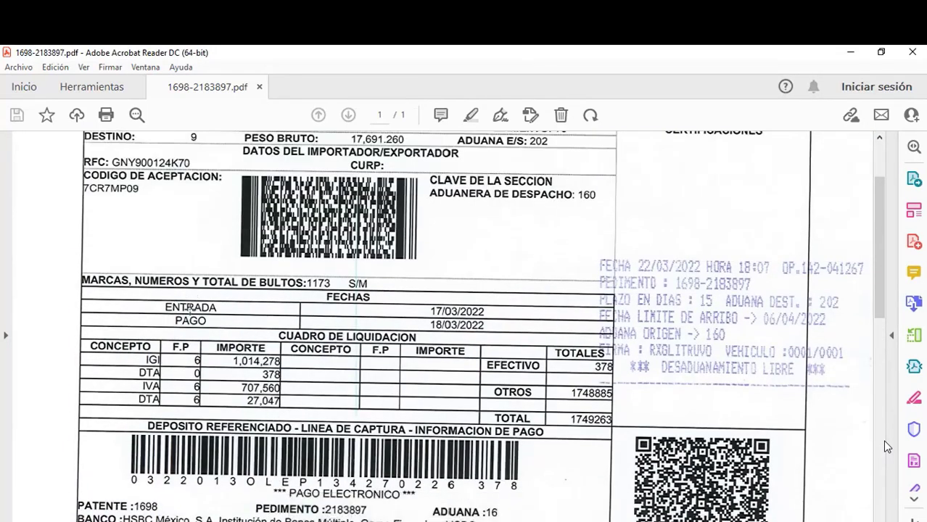
{"action": "left_click_drag", "start_coordinate": [419, 302], "coordinate": [492, 320]}
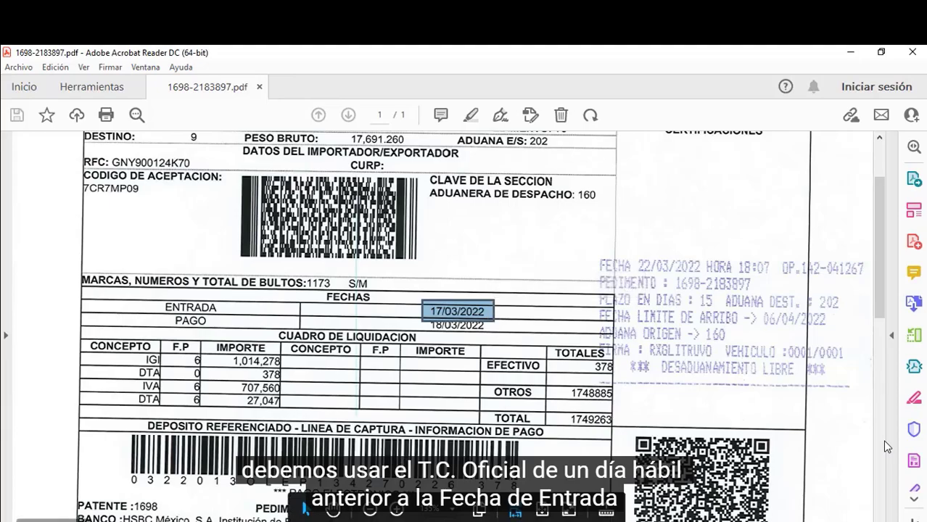
{"action": "key", "text": "alt+Tab"}
Step: Search 'SISTEMAS CASA HISTORICO' in a new tab and open the historical rates page
{"action": "left_click", "coordinate": [764, 56]}
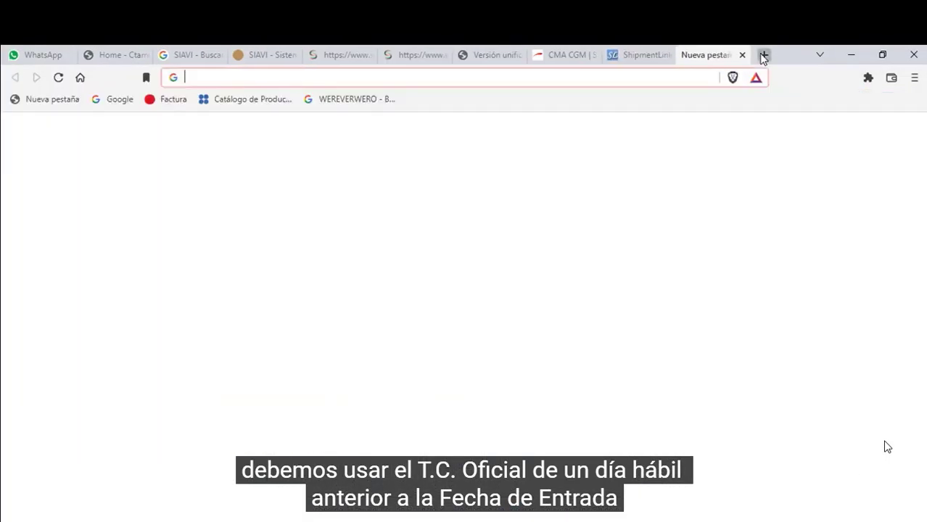
{"action": "type", "text": "sistema"}
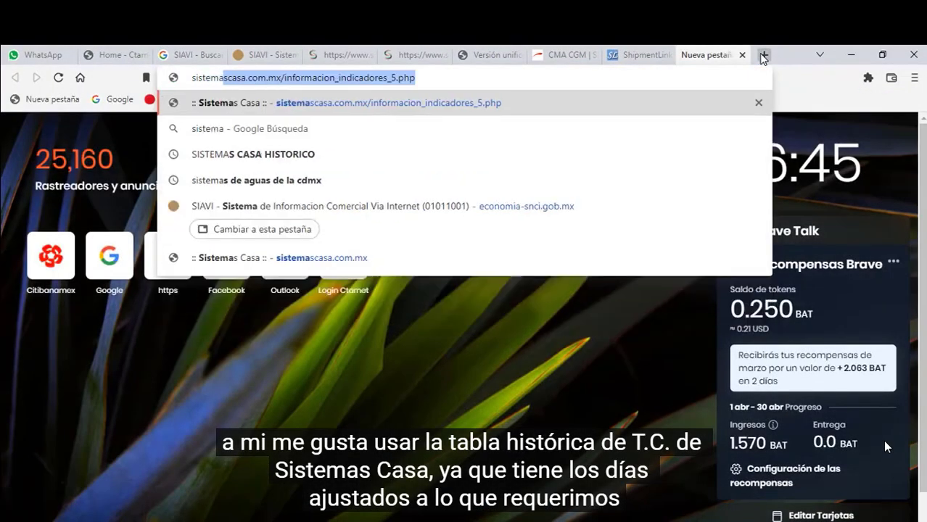
{"action": "type", "text": "s casa"}
{"action": "key", "text": "Down"}
{"action": "key", "text": "Return"}
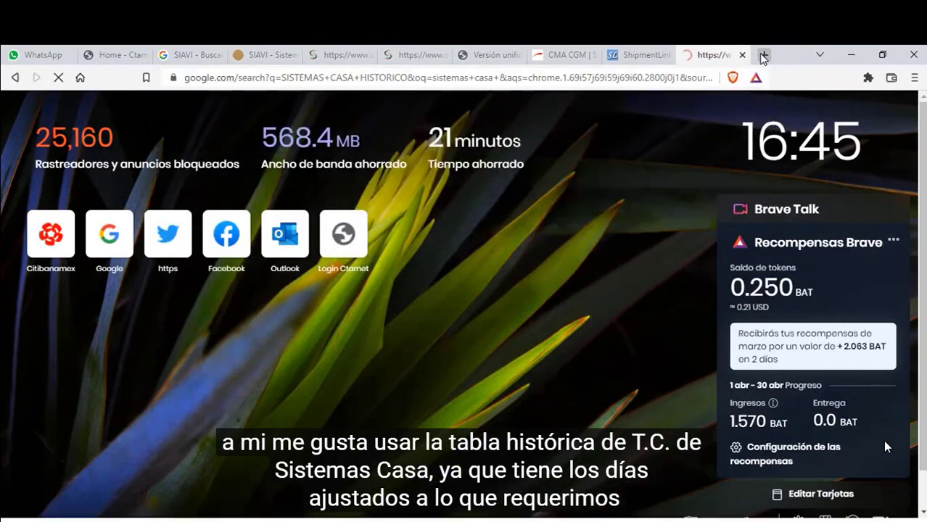
{"action": "left_click", "coordinate": [239, 240]}
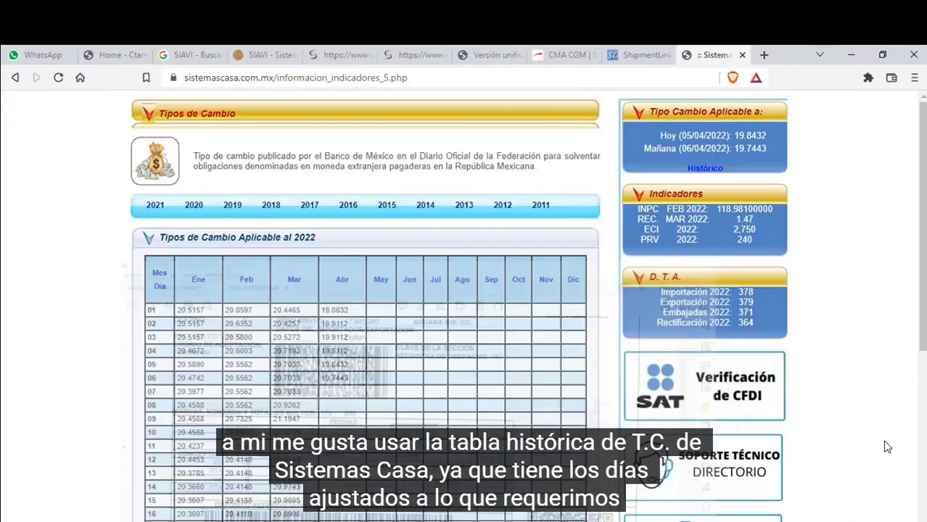
Step: Copy the 17 March exchange rate 20.8743 from the Sistemas Casa table
{"action": "scroll", "coordinate": [282, 361], "scroll_direction": "down", "scroll_amount": 1}
{"action": "scroll", "coordinate": [282, 361], "scroll_direction": "down", "scroll_amount": 3}
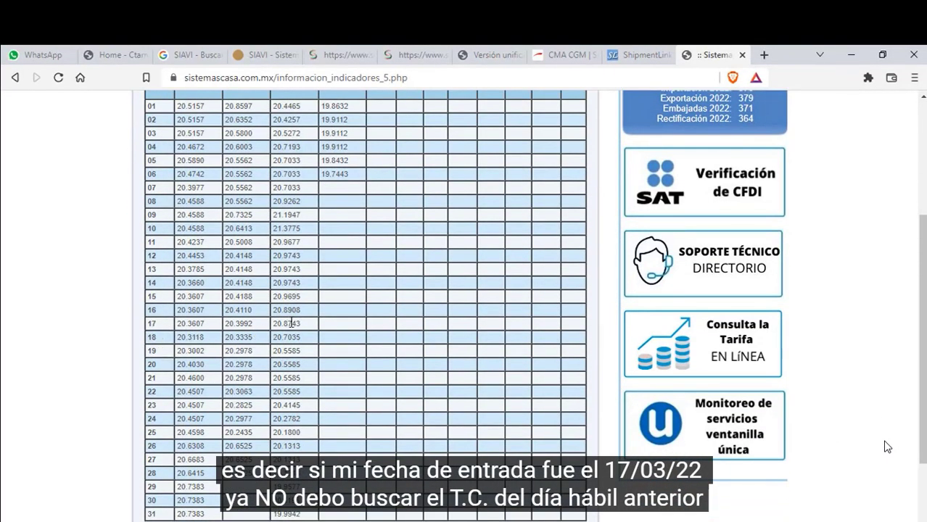
{"action": "left_click_drag", "start_coordinate": [303, 325], "coordinate": [273, 327]}
{"action": "right_click", "coordinate": [275, 323]}
{"action": "left_click", "coordinate": [288, 335]}
Step: Enter 20.8743 as the T.C. REAL exchange rate in cell B2
{"action": "key", "text": "alt+Tab"}
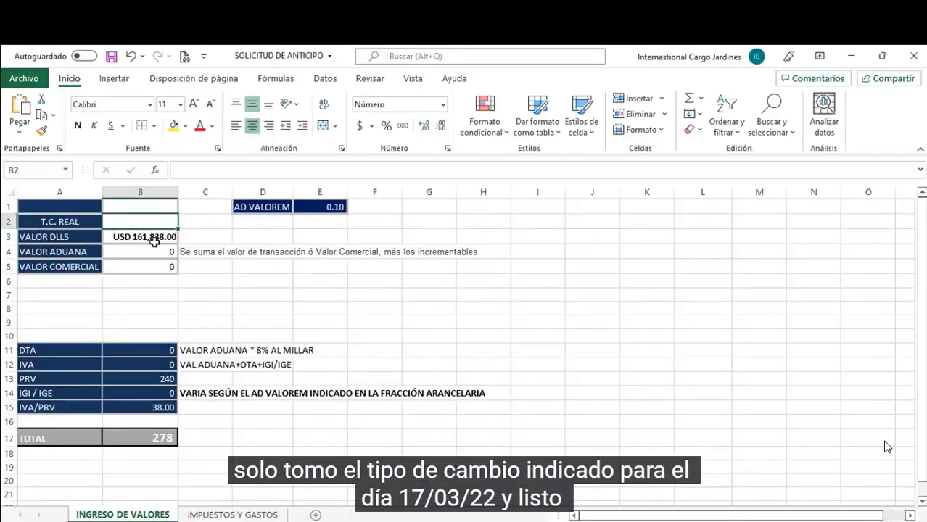
{"action": "type", "text": "20."}
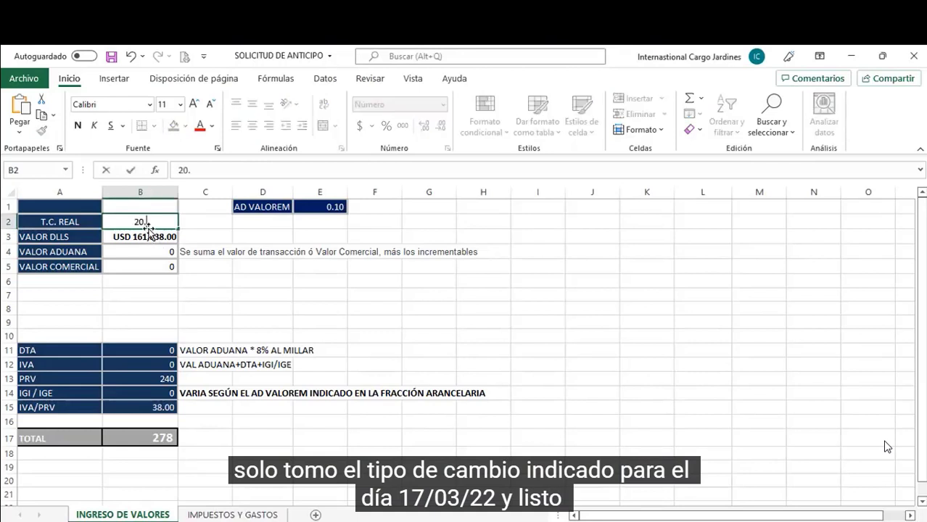
{"action": "type", "text": "8743"}
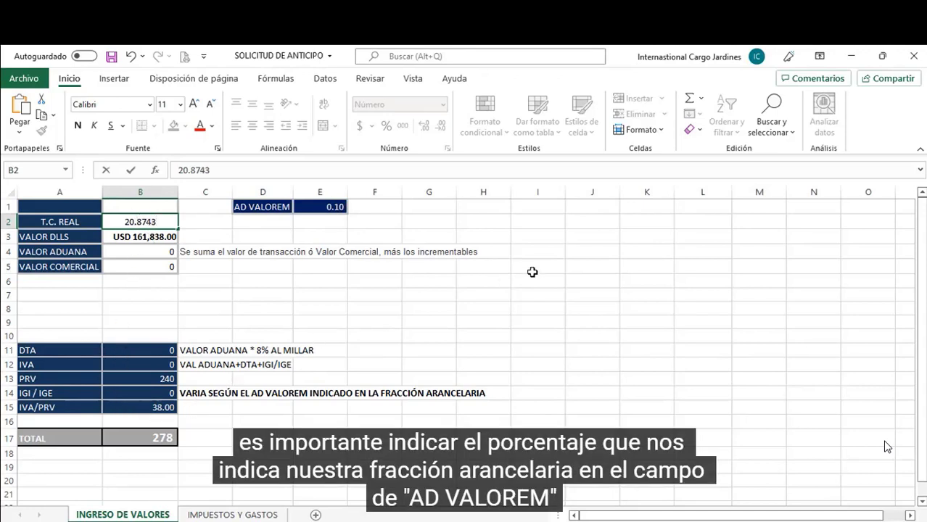
{"action": "key", "text": "Return"}
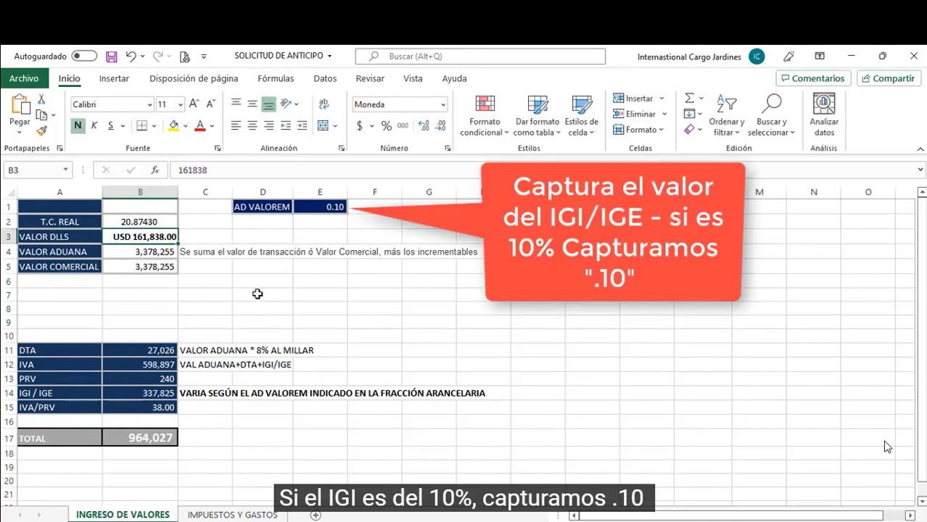
Step: Check the recalculated VALOR ADUANA and commercial value in B4–B5, then open IMPUESTOS Y GASTOS
{"action": "left_click", "coordinate": [153, 250]}
{"action": "left_click", "coordinate": [148, 266]}
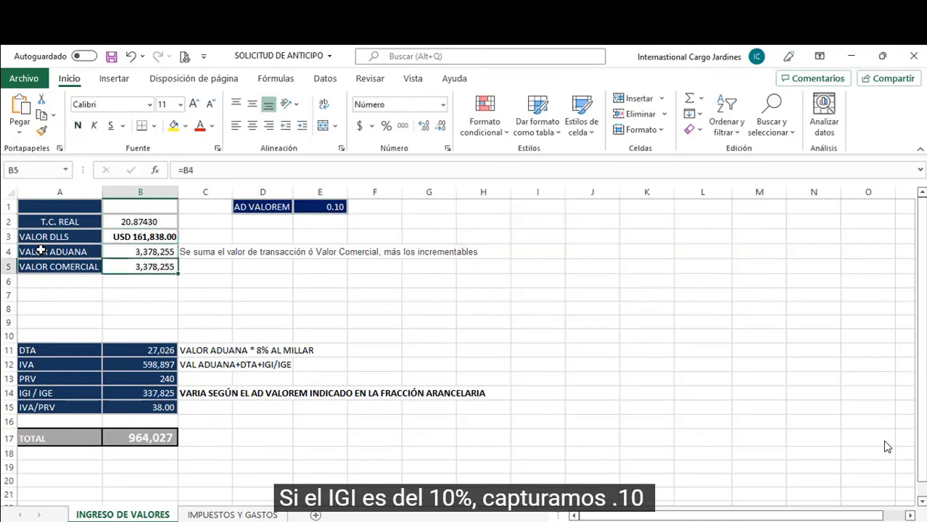
{"action": "left_click", "coordinate": [41, 249]}
{"action": "left_click", "coordinate": [277, 307]}
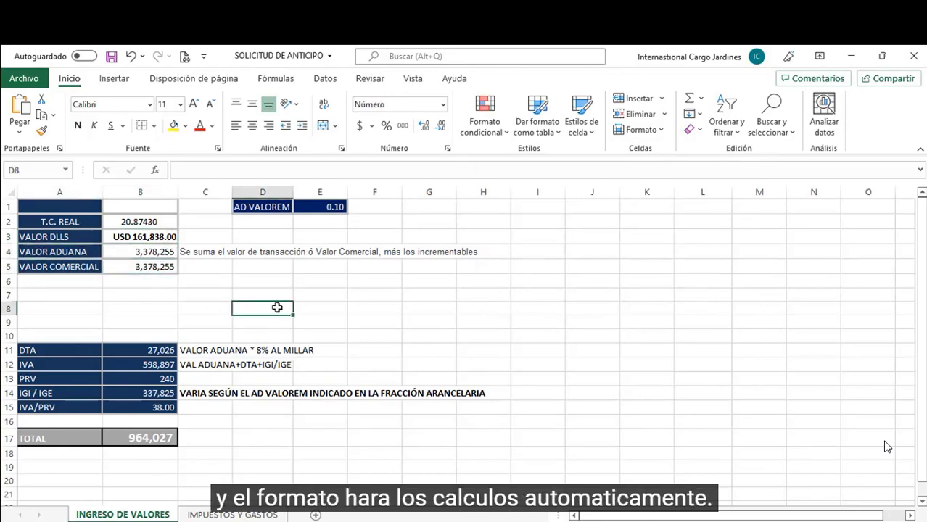
{"action": "left_click", "coordinate": [217, 514]}
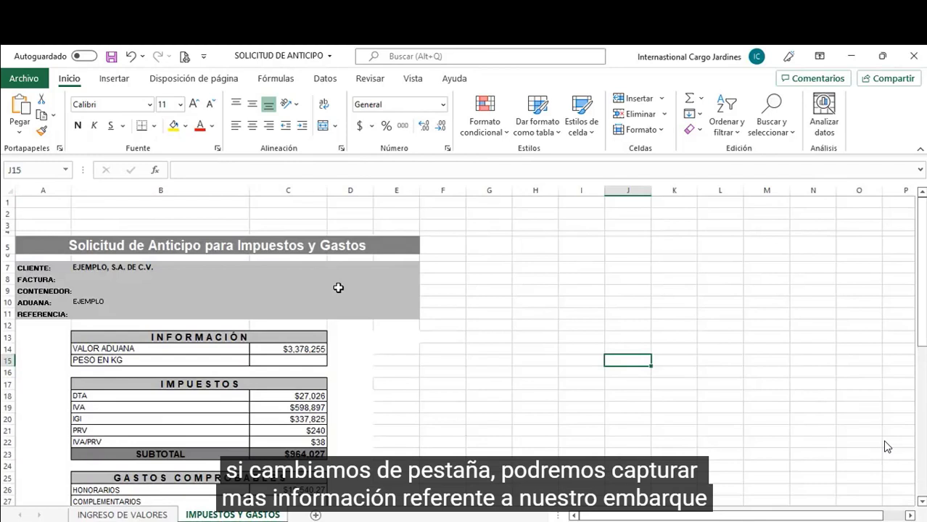
Step: Enter EJEMPLO1 as the FACTURA invoice number
{"action": "left_click", "coordinate": [89, 281]}
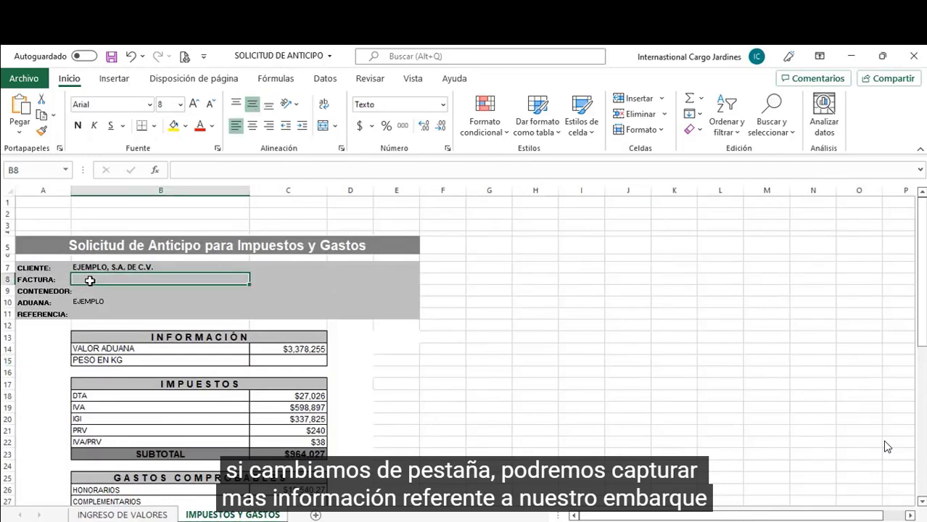
{"action": "type", "text": "e"}
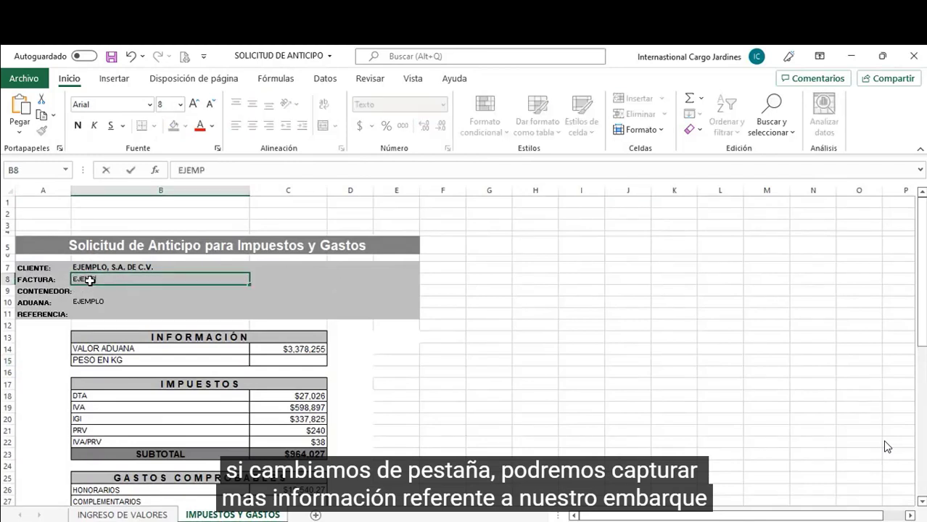
{"action": "type", "text": "1"}
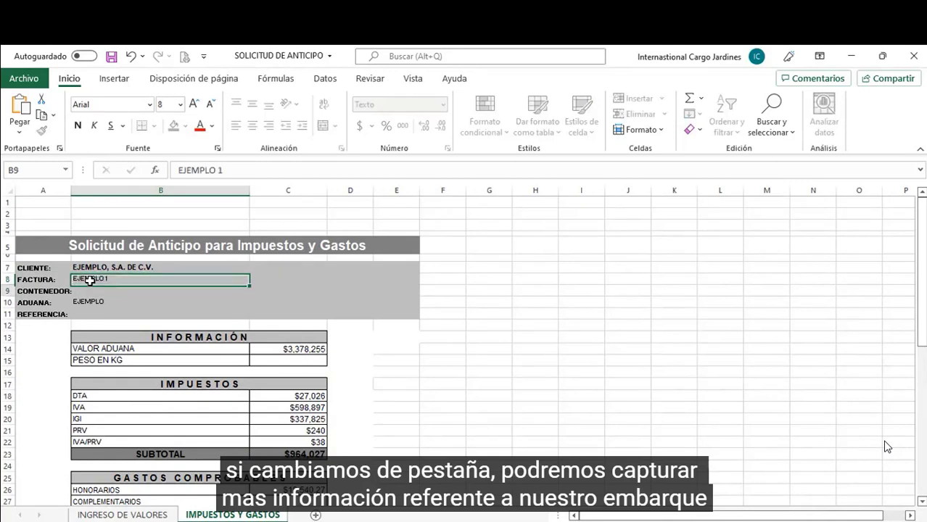
{"action": "key", "text": "Return"}
Step: Enter container number TGHU6593364 under CONTENEDOR, copying it from the Word letter
{"action": "type", "text": "TGHU"}
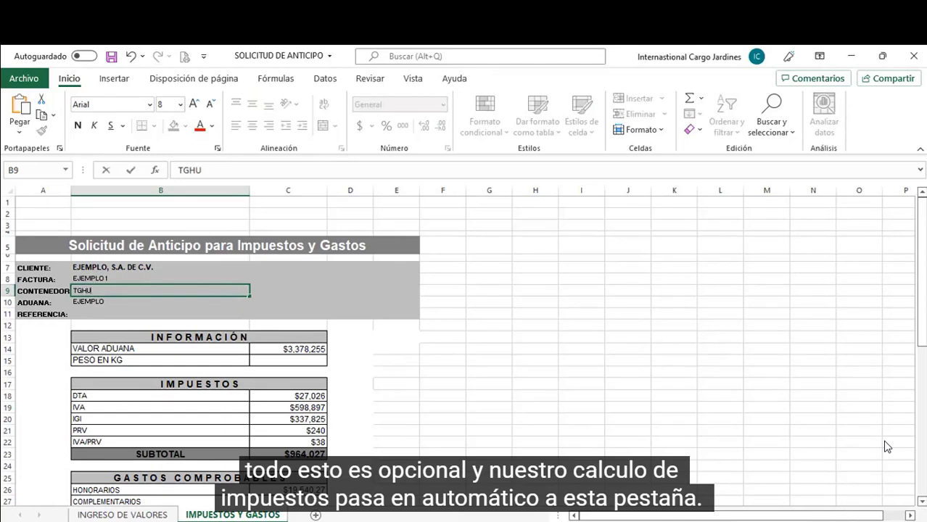
{"action": "right_click", "coordinate": [544, 167]}
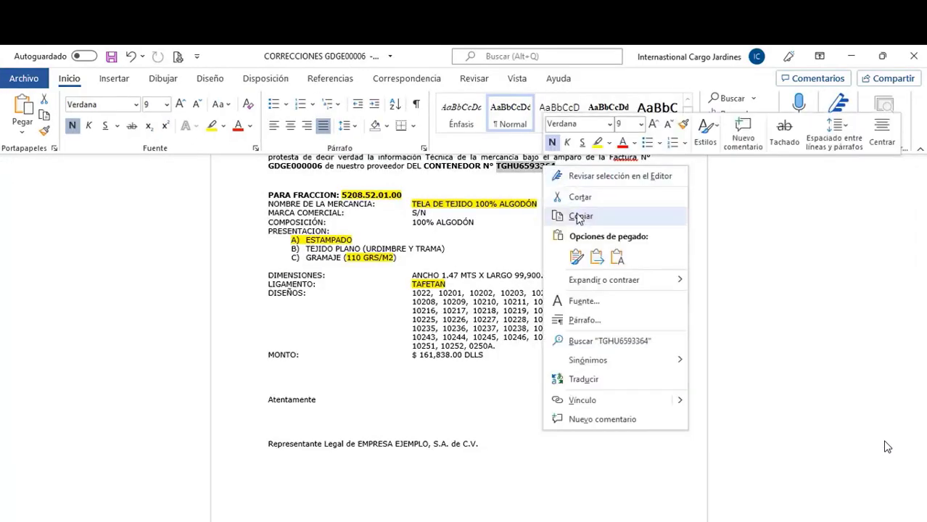
{"action": "left_click", "coordinate": [578, 219]}
{"action": "left_click", "coordinate": [851, 56]}
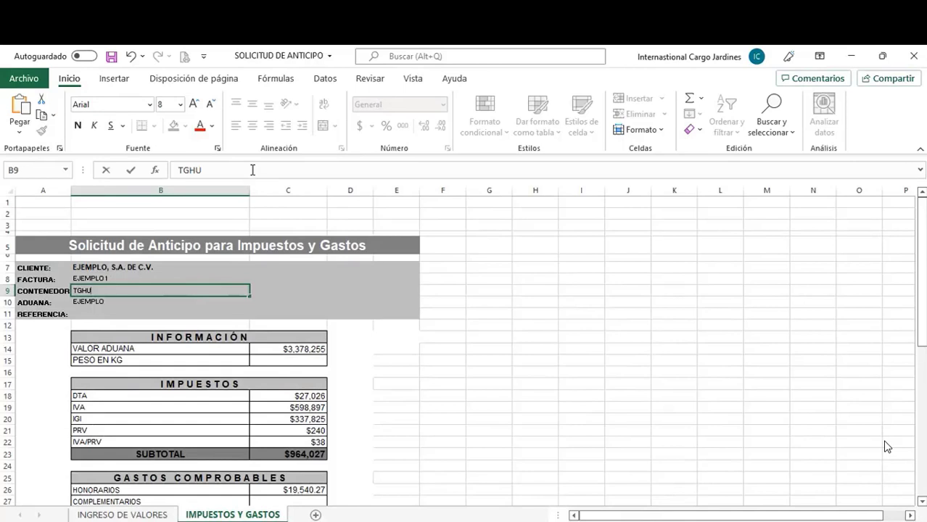
{"action": "type", "text": "6593364"}
{"action": "key", "text": "Return"}
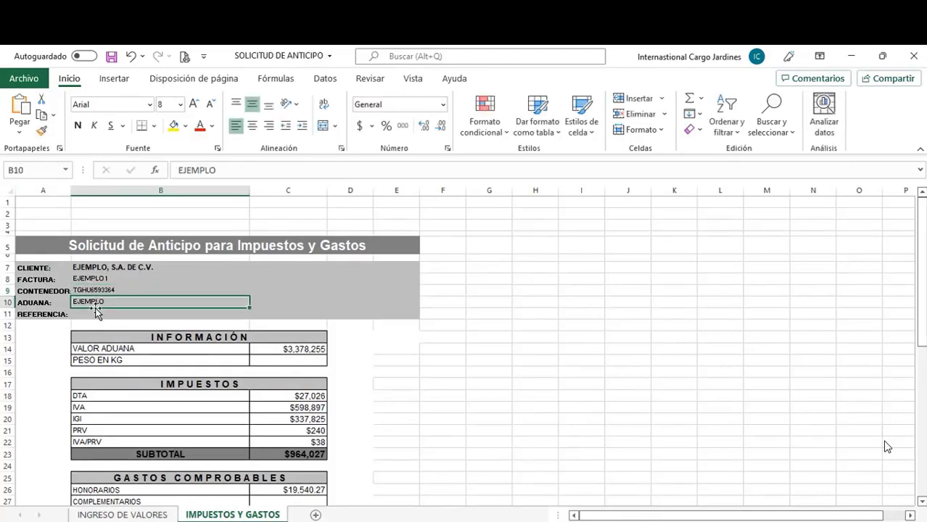
Step: Set REFERENCIA to N/A and select the PESO EN KG cell
{"action": "left_click", "coordinate": [94, 313]}
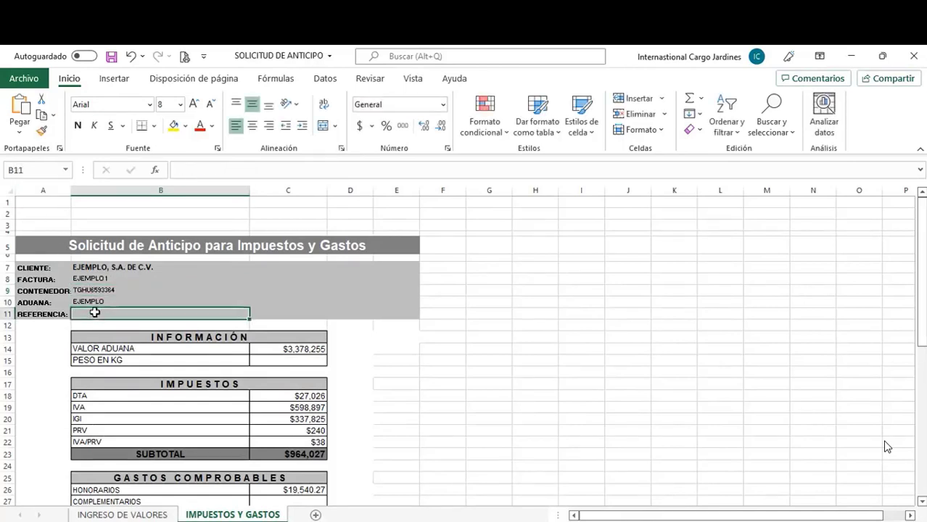
{"action": "type", "text": "N/A"}
{"action": "key", "text": "Return"}
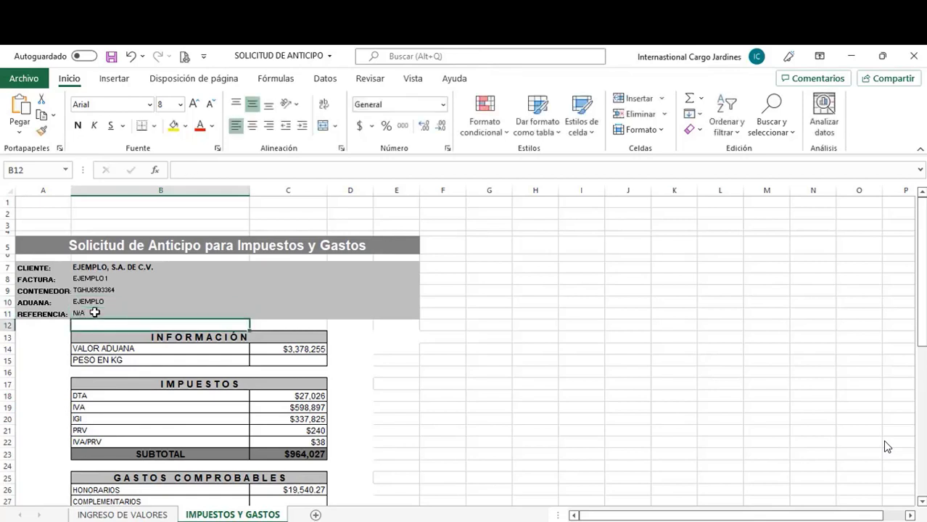
{"action": "left_click", "coordinate": [312, 360]}
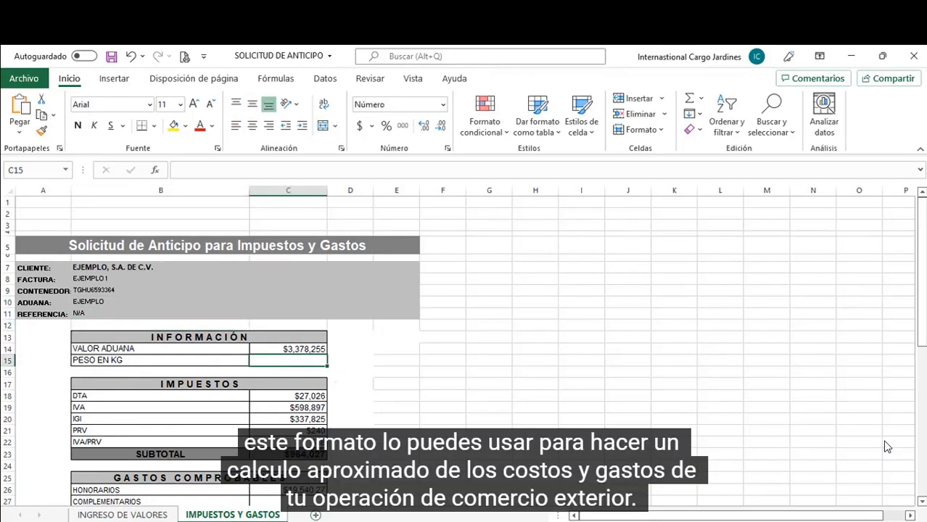
{"action": "scroll", "coordinate": [199, 449], "scroll_direction": "down", "scroll_amount": 2}
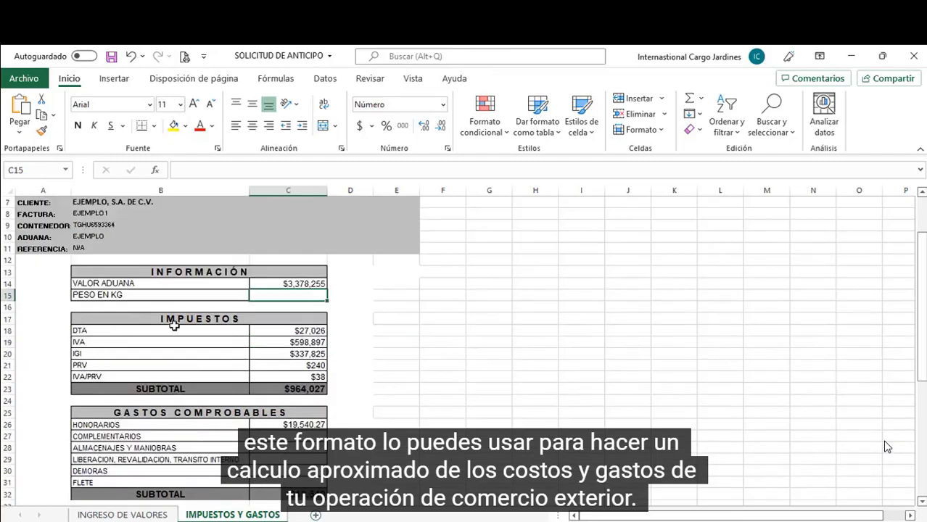
{"action": "left_click", "coordinate": [301, 333]}
{"action": "left_click", "coordinate": [279, 342]}
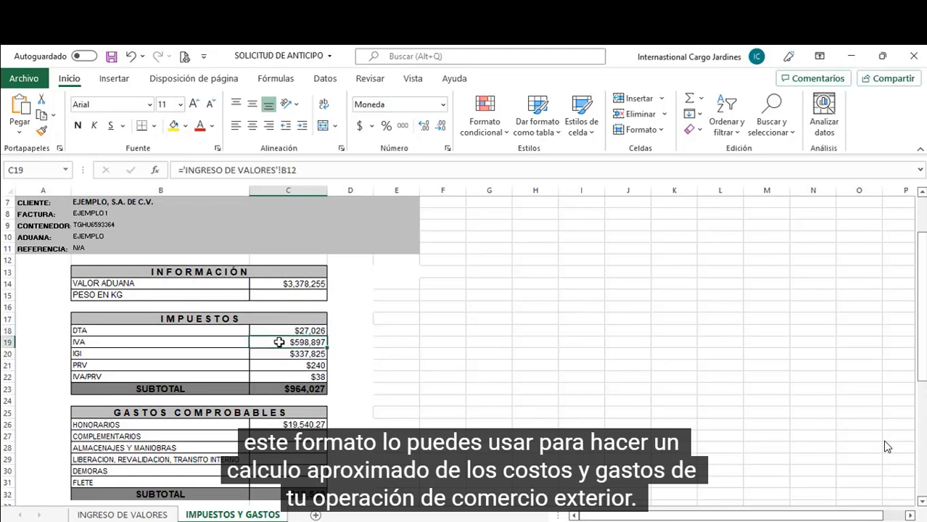
{"action": "left_click", "coordinate": [277, 353]}
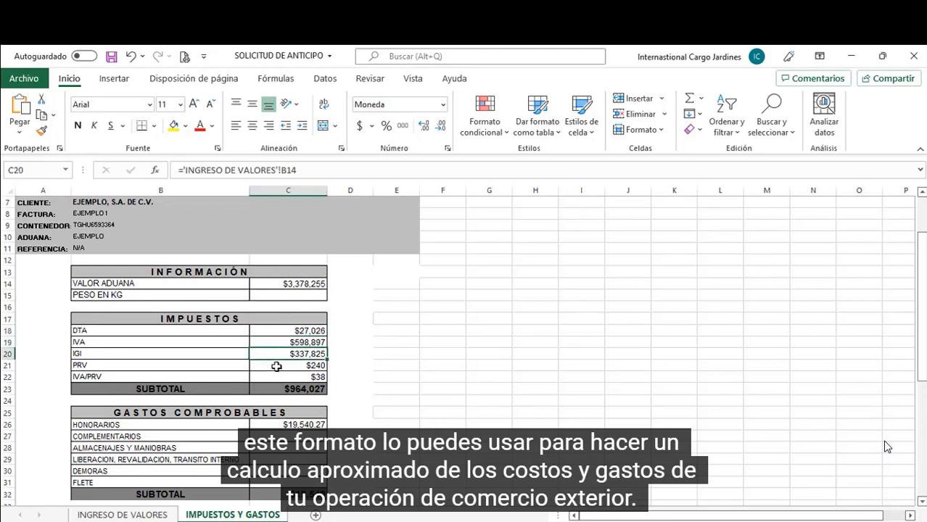
{"action": "left_click", "coordinate": [277, 365]}
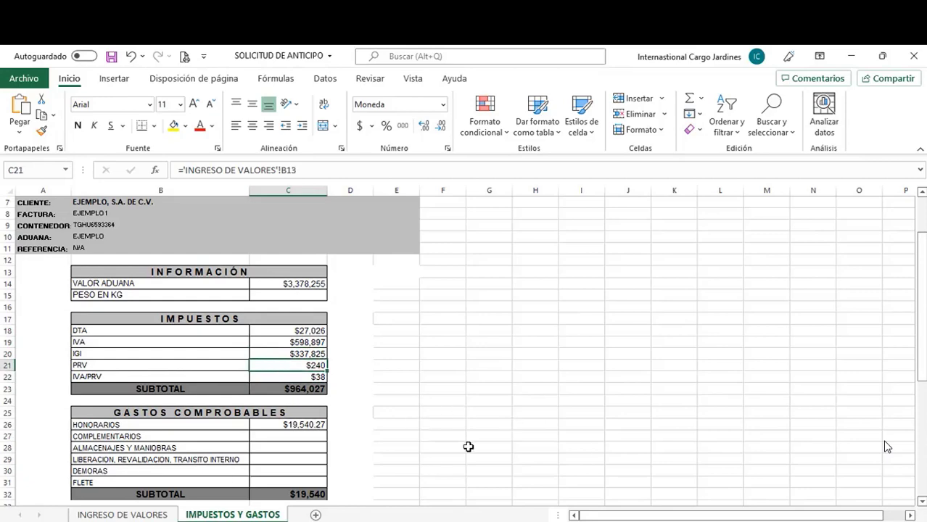
{"action": "scroll", "coordinate": [469, 447], "scroll_direction": "up", "scroll_amount": 1}
{"action": "scroll", "coordinate": [468, 447], "scroll_direction": "up", "scroll_amount": 1}
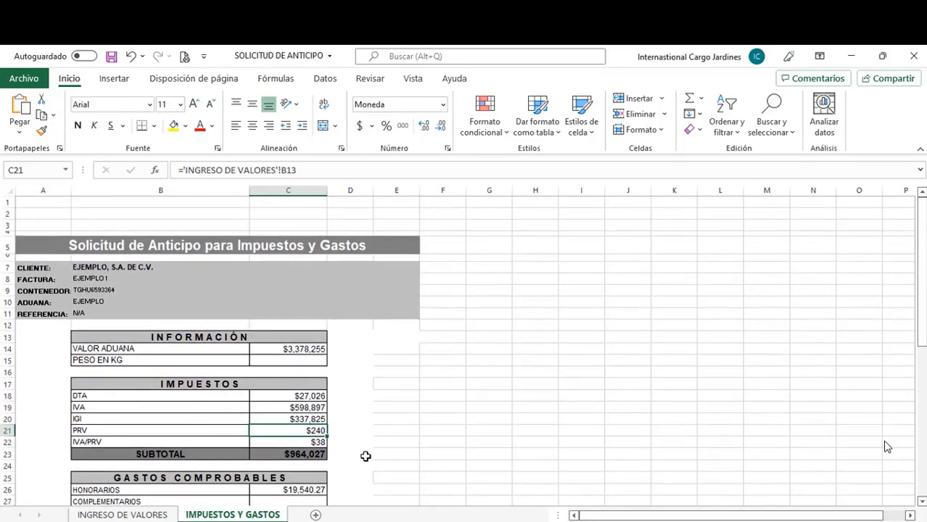
{"action": "left_click", "coordinate": [365, 456]}
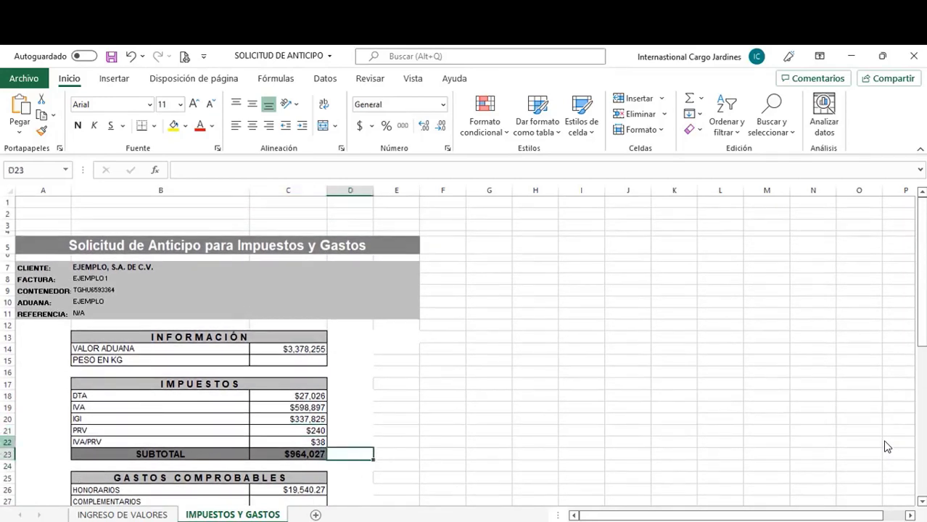
{"action": "left_click", "coordinate": [6, 454]}
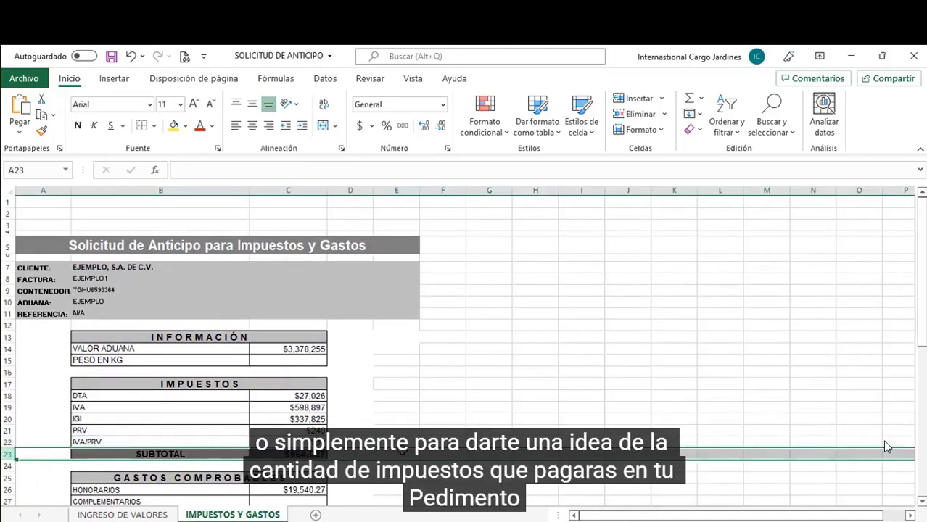
{"action": "scroll", "coordinate": [884, 447], "scroll_direction": "up", "scroll_amount": 3}
{"action": "scroll", "coordinate": [884, 447], "scroll_direction": "up", "scroll_amount": 1}
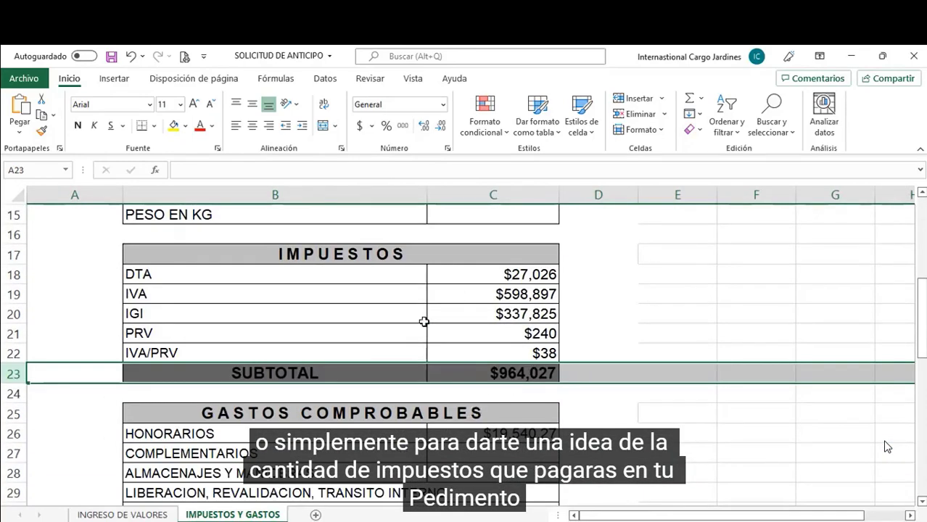
{"action": "scroll", "coordinate": [430, 337], "scroll_direction": "up", "scroll_amount": 1}
{"action": "scroll", "coordinate": [457, 363], "scroll_direction": "up", "scroll_amount": 1}
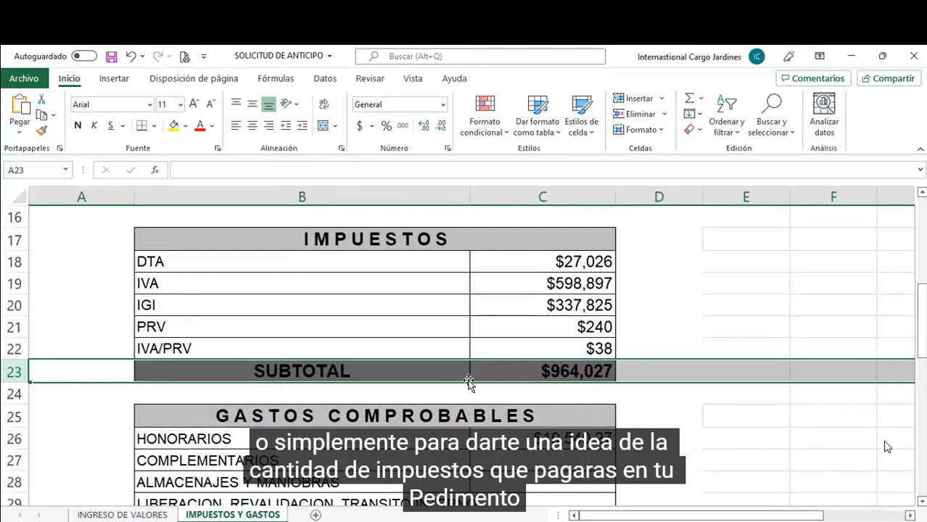
{"action": "scroll", "coordinate": [468, 383], "scroll_direction": "up", "scroll_amount": 1}
{"action": "left_click", "coordinate": [731, 394]}
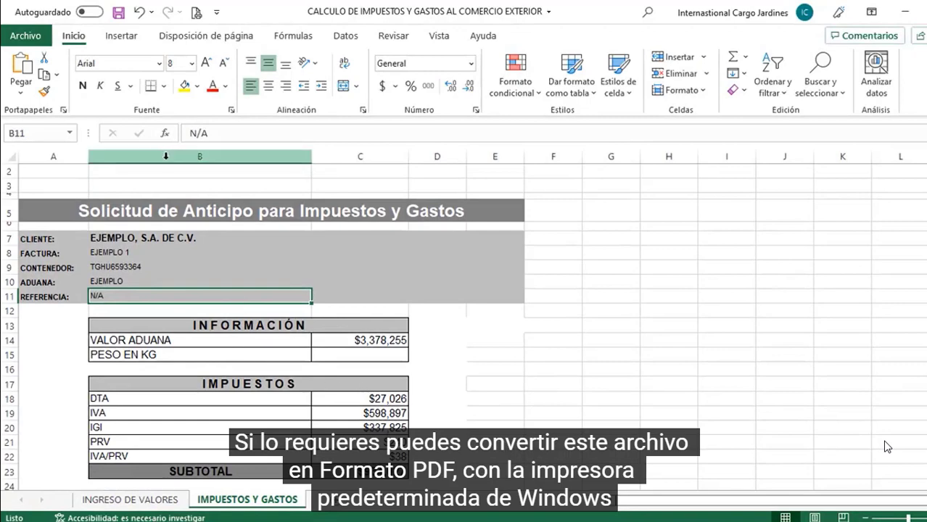
Step: Print the advance request from Print Preview using the Microsoft Print to PDF printer
{"action": "left_click", "coordinate": [198, 14]}
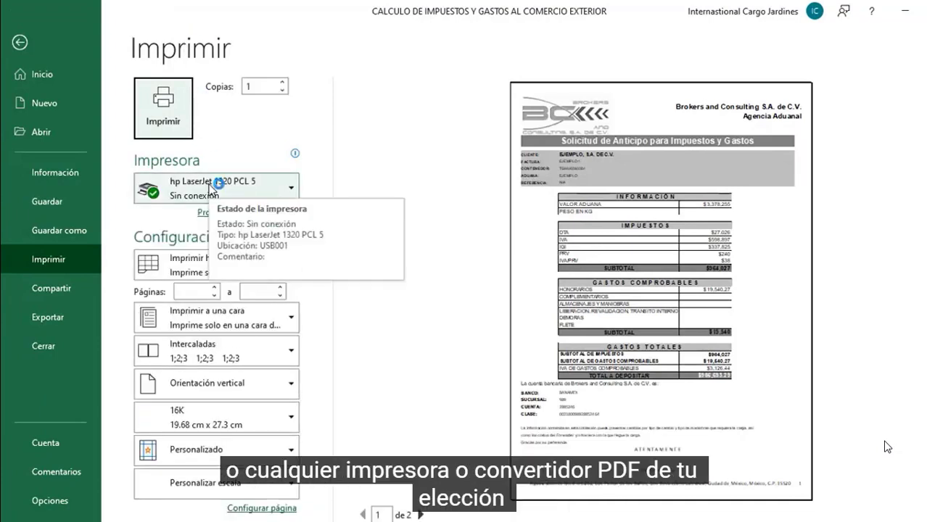
{"action": "left_click", "coordinate": [207, 186]}
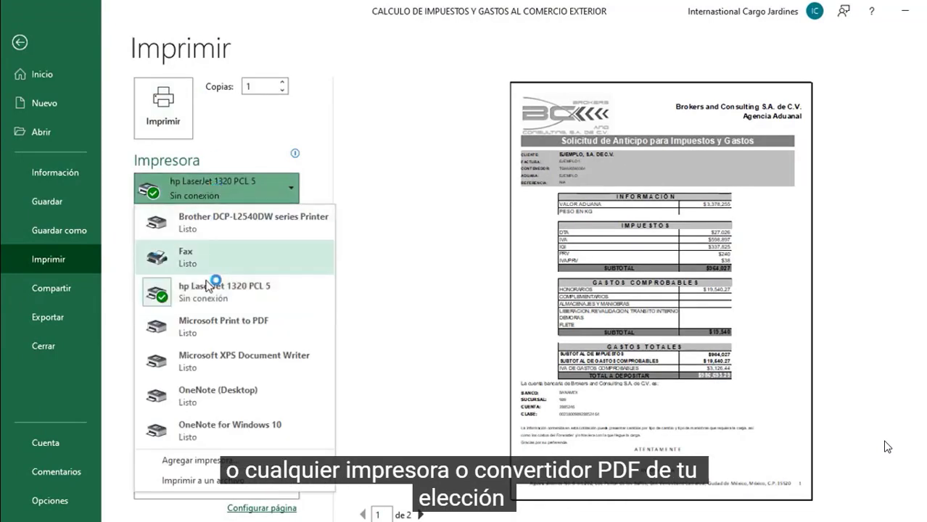
{"action": "left_click", "coordinate": [209, 319]}
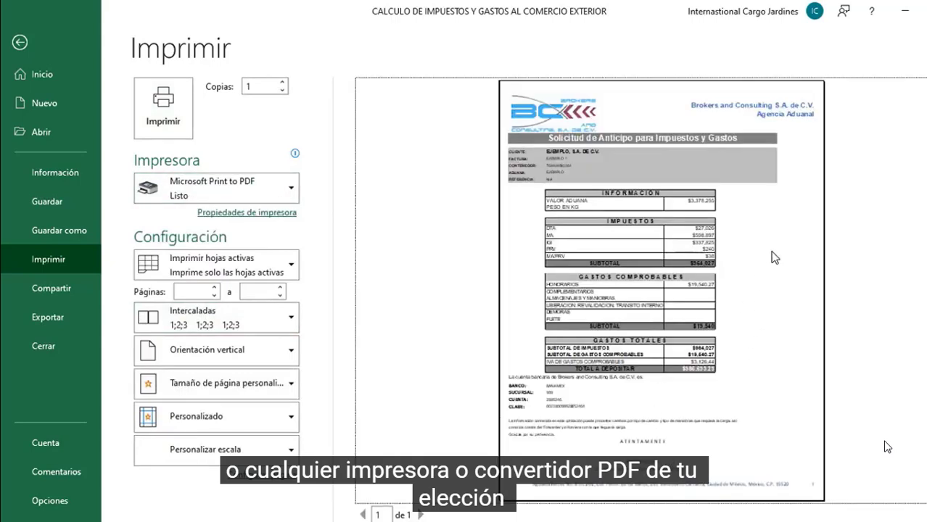
{"action": "left_click", "coordinate": [188, 110]}
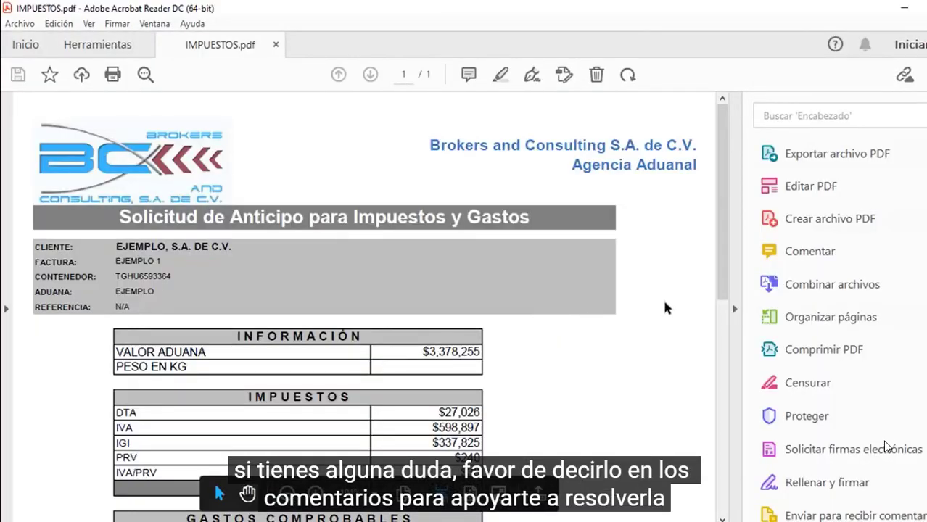
Step: Widen IMPUESTOS.pdf and review the $964,027 taxes and $19,540.27 verifiable expenses tables
{"action": "left_click", "coordinate": [735, 308]}
{"action": "scroll", "coordinate": [654, 377], "scroll_direction": "down", "scroll_amount": 3}
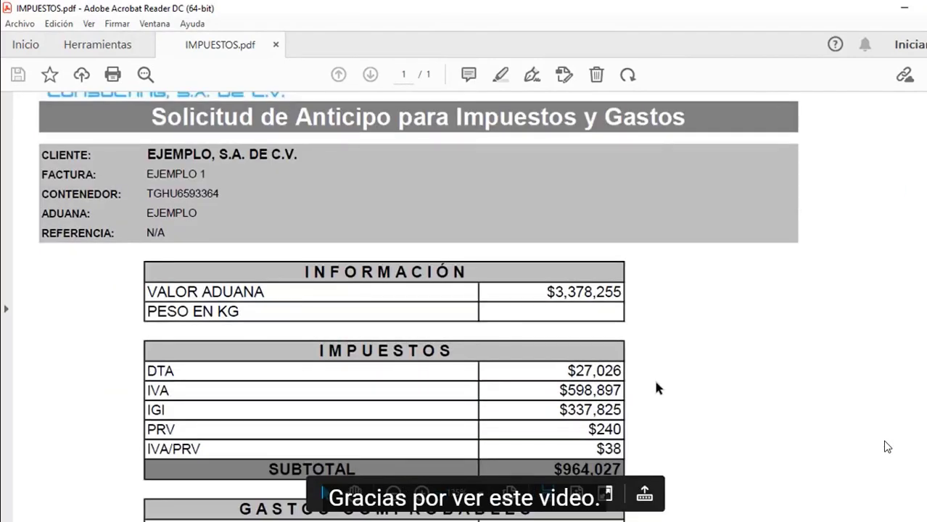
{"action": "scroll", "coordinate": [654, 378], "scroll_direction": "down", "scroll_amount": 2}
{"action": "scroll", "coordinate": [655, 390], "scroll_direction": "down", "scroll_amount": 2}
{"action": "scroll", "coordinate": [655, 390], "scroll_direction": "down", "scroll_amount": 2}
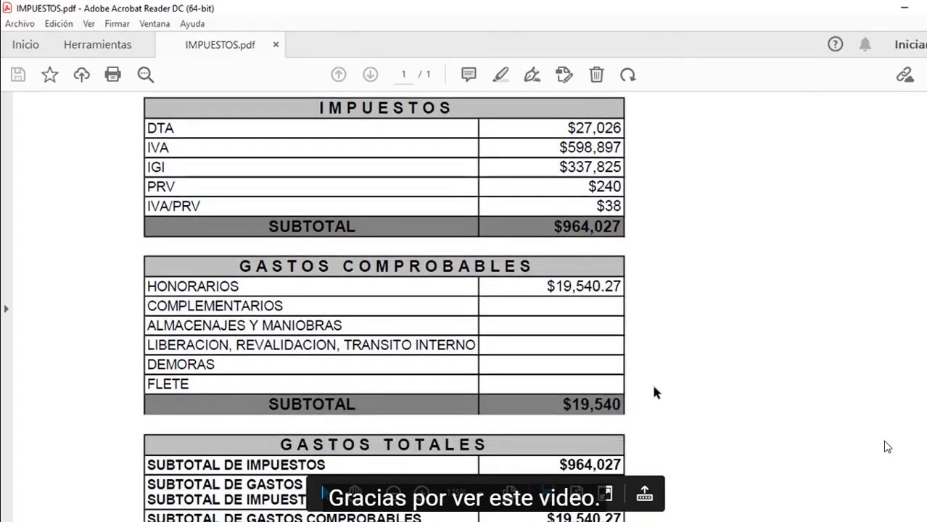
{"action": "scroll", "coordinate": [654, 393], "scroll_direction": "down", "scroll_amount": 3}
{"action": "scroll", "coordinate": [653, 392], "scroll_direction": "down", "scroll_amount": 3}
{"action": "scroll", "coordinate": [653, 392], "scroll_direction": "up", "scroll_amount": 4}
{"action": "scroll", "coordinate": [653, 392], "scroll_direction": "up", "scroll_amount": 4}
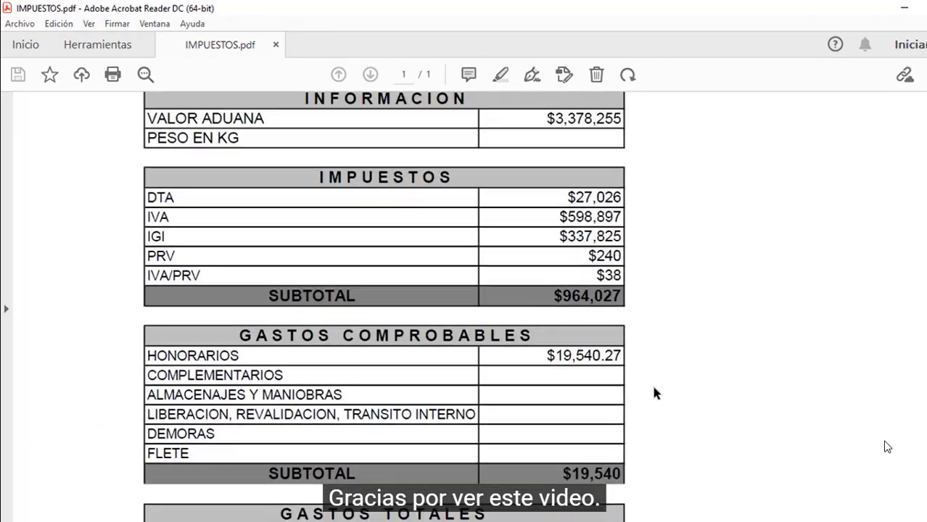
{"action": "scroll", "coordinate": [653, 392], "scroll_direction": "up", "scroll_amount": 3}
{"action": "scroll", "coordinate": [651, 392], "scroll_direction": "up", "scroll_amount": 2}
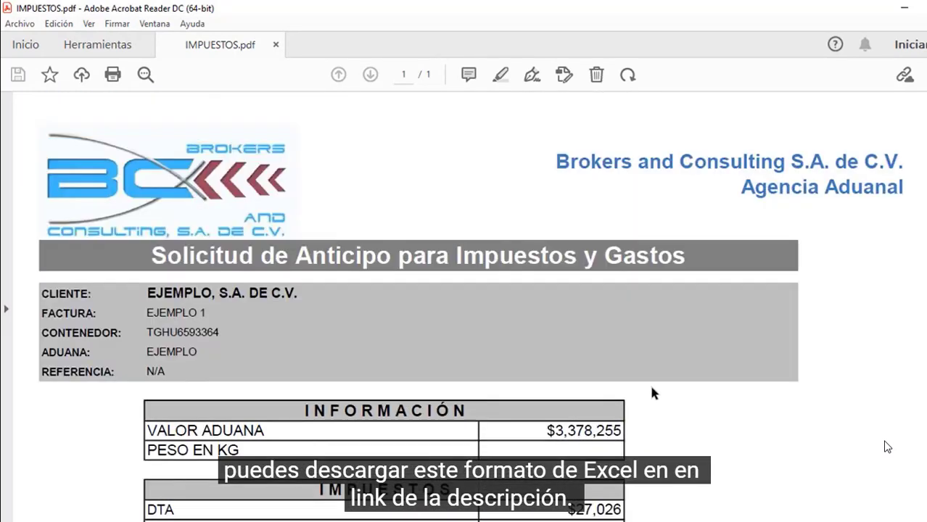
{"action": "scroll", "coordinate": [651, 393], "scroll_direction": "down", "scroll_amount": 3}
{"action": "scroll", "coordinate": [652, 393], "scroll_direction": "down", "scroll_amount": 3}
{"action": "scroll", "coordinate": [653, 392], "scroll_direction": "down", "scroll_amount": 3}
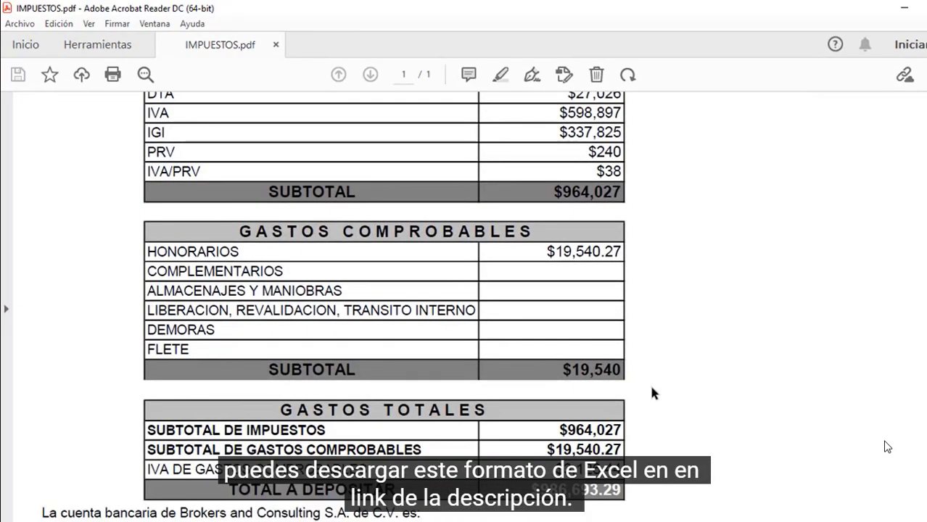